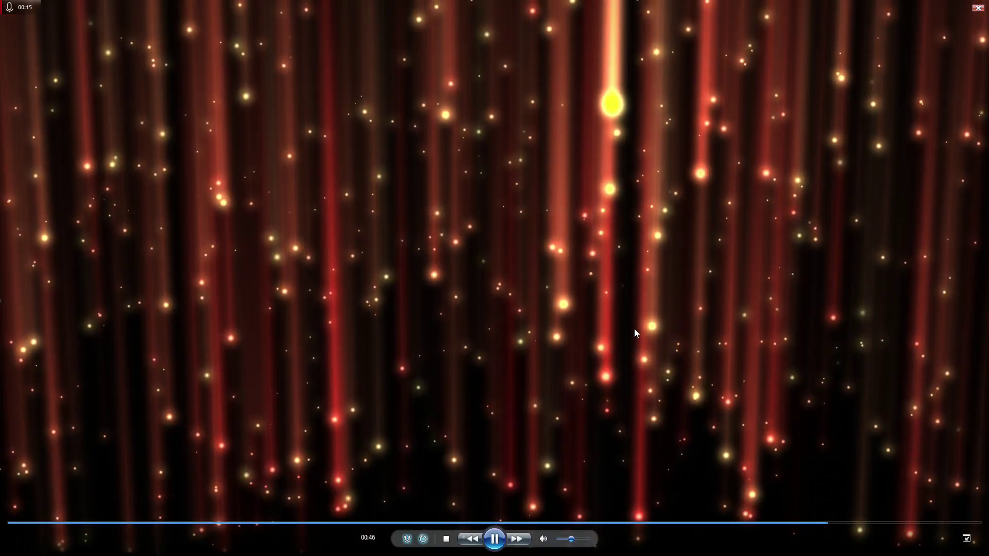
Exit full-screen playback of the falling-particles reference video.
{"action": "key", "text": "Escape"}
Close the reference player and create a new 1920×1080 composition in After Effects.
{"action": "key", "text": "alt+F4"}
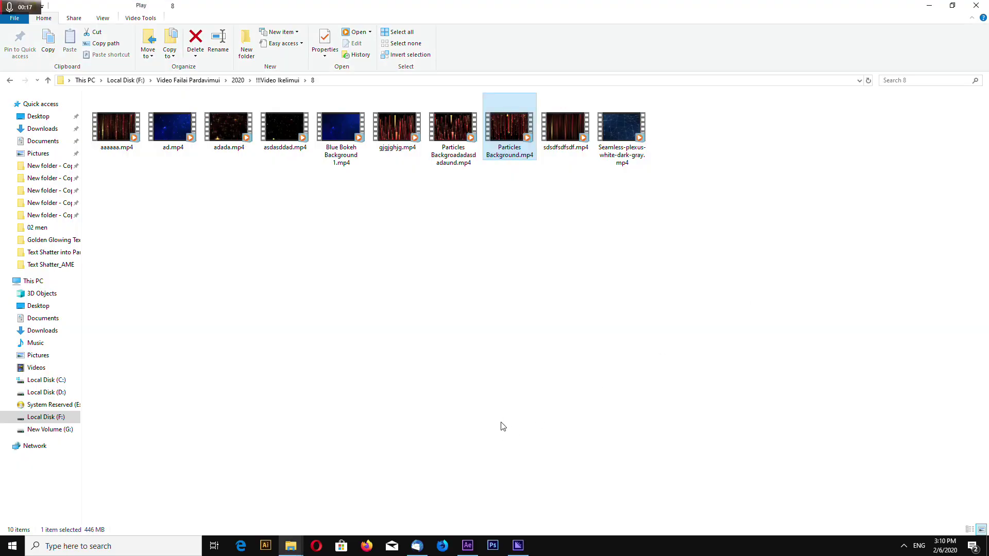
{"action": "left_click", "coordinate": [468, 546]}
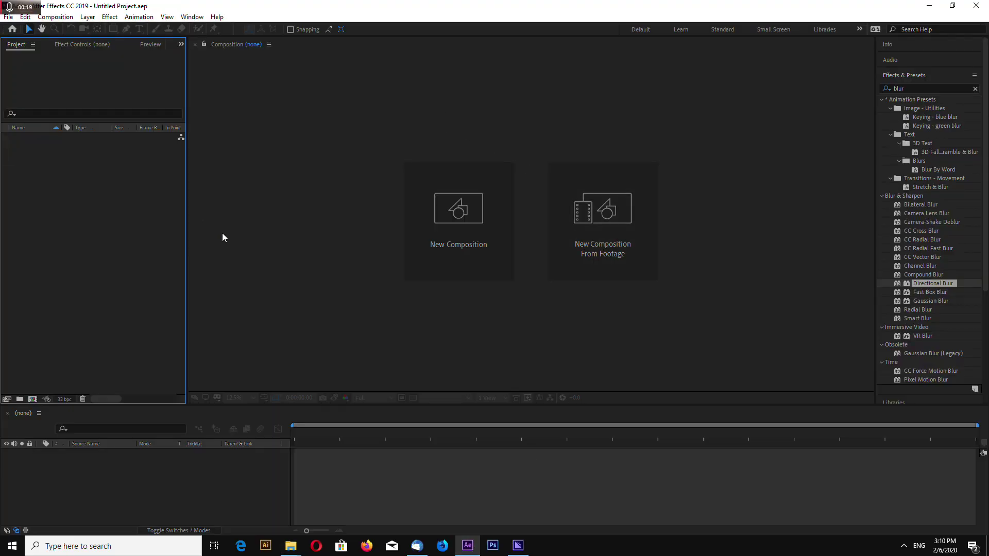
{"action": "left_click", "coordinate": [457, 216]}
{"action": "mouse_move", "coordinate": [352, 164]}
{"action": "left_mouse_down"}
{"action": "mouse_move", "coordinate": [500, 138]}
{"action": "mouse_move", "coordinate": [475, 139]}
{"action": "left_mouse_up"}
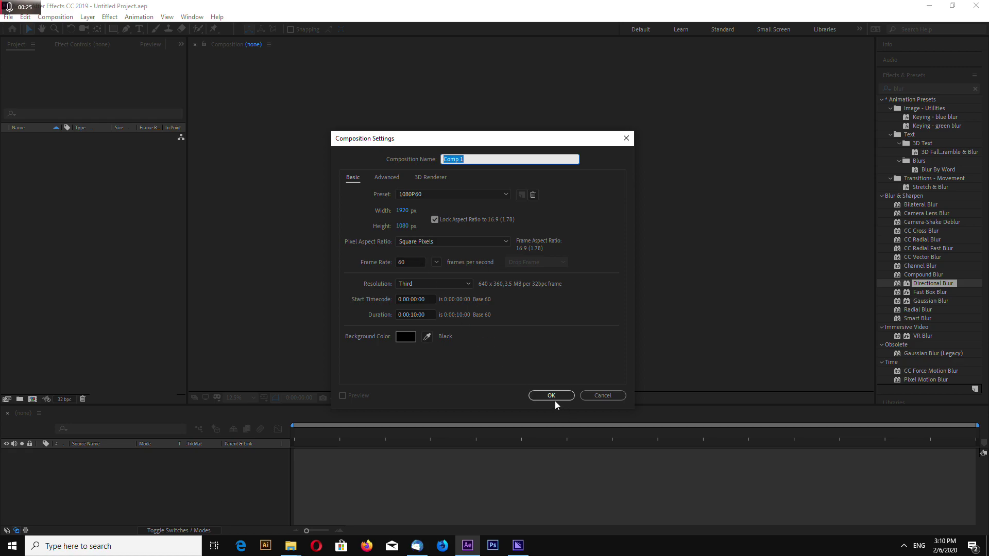
{"action": "left_click", "coordinate": [536, 396]}
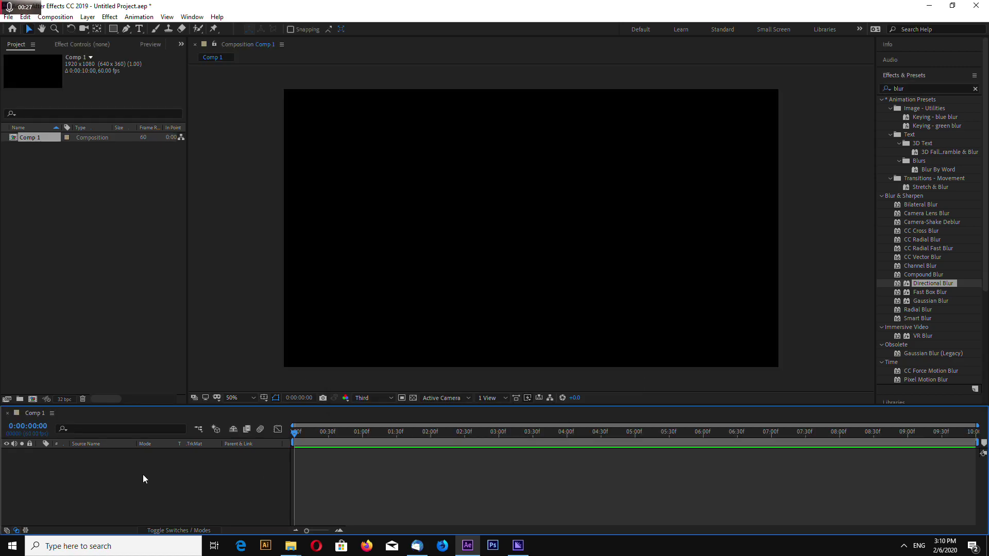
Add a black solid layer named BG and lock it.
{"action": "right_click", "coordinate": [143, 488]}
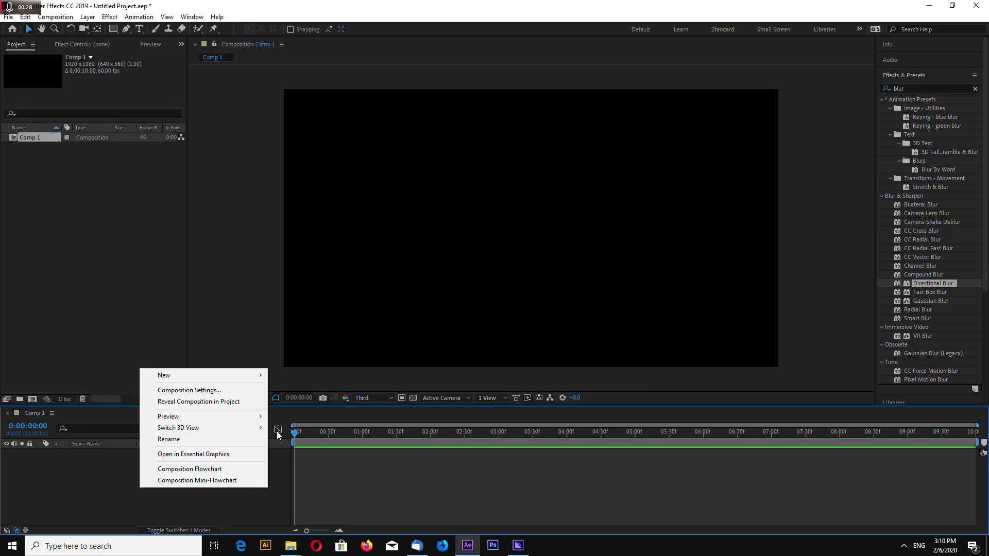
{"action": "left_click", "coordinate": [367, 400]}
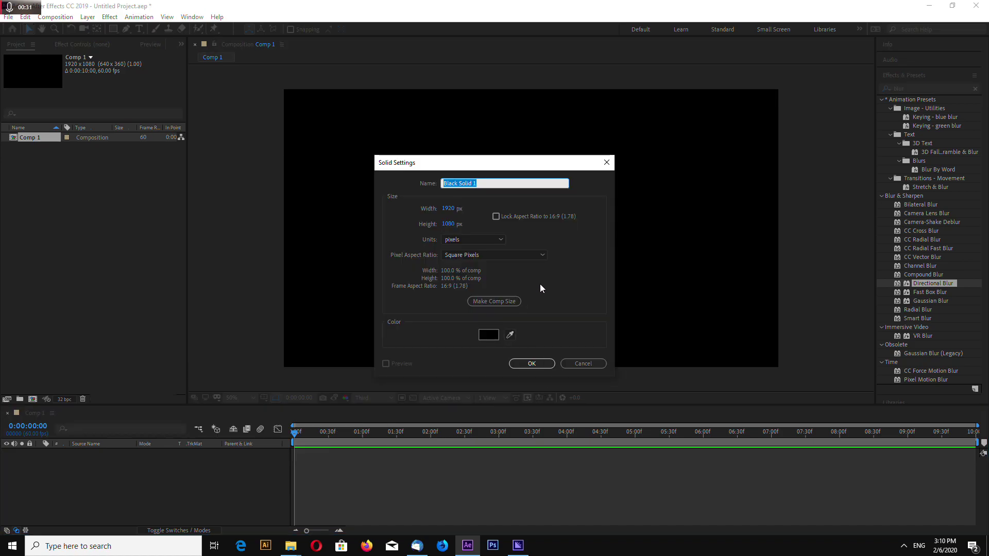
{"action": "type", "text": "BG"}
{"action": "left_click", "coordinate": [534, 363]}
{"action": "left_click", "coordinate": [30, 453]}
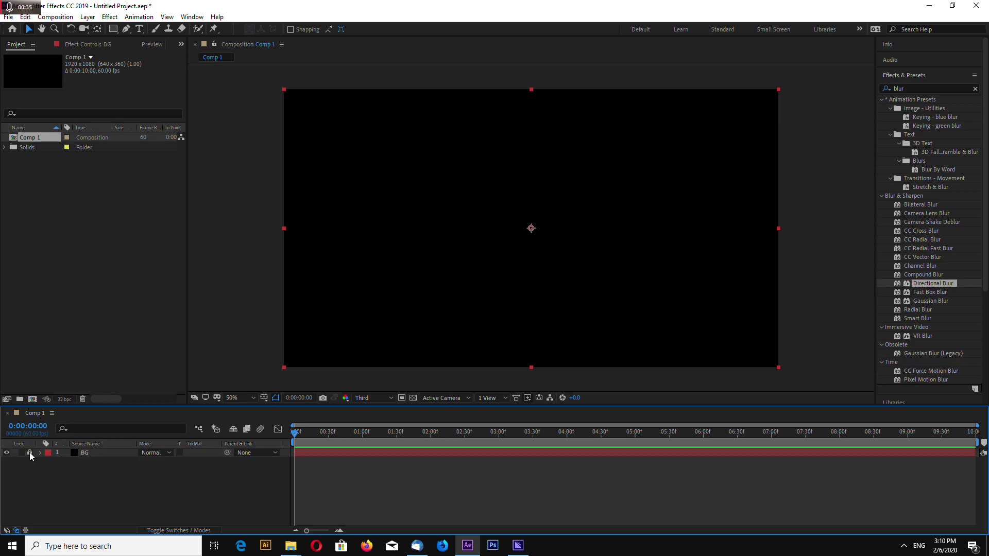
Add a second black solid named Particles above BG.
{"action": "right_click", "coordinate": [164, 493]}
{"action": "mouse_move", "coordinate": [169, 361]}
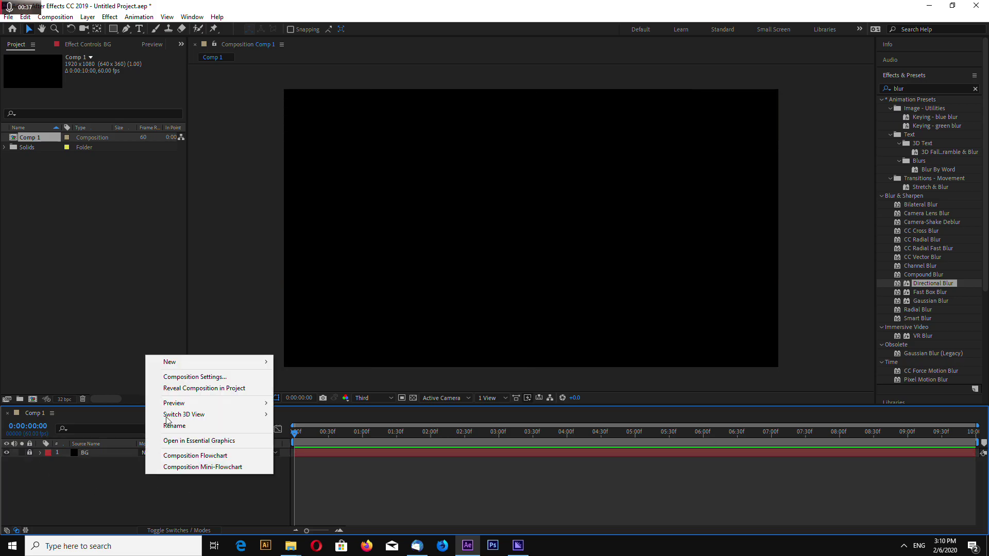
{"action": "left_click", "coordinate": [309, 388]}
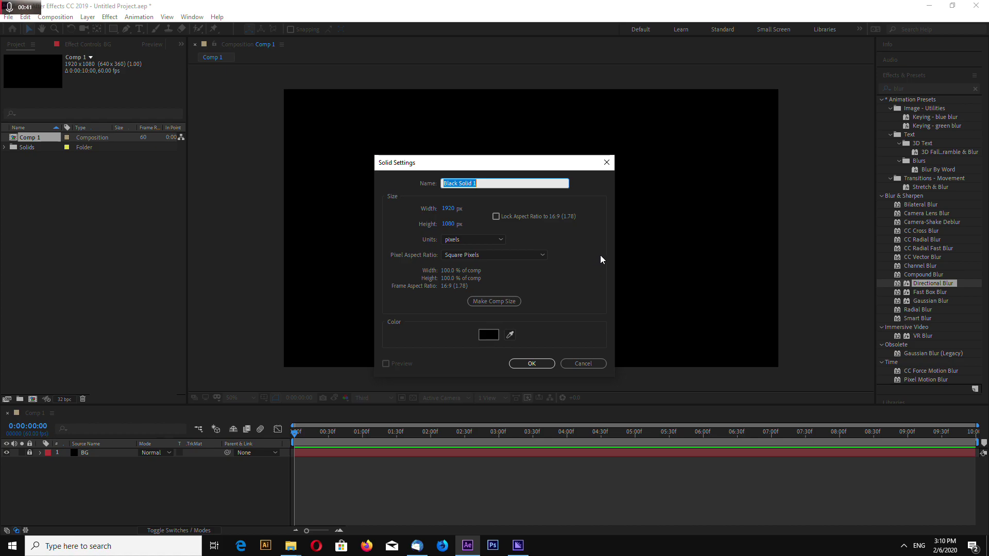
{"action": "type", "text": "Particles"}
{"action": "left_click", "coordinate": [531, 363]}
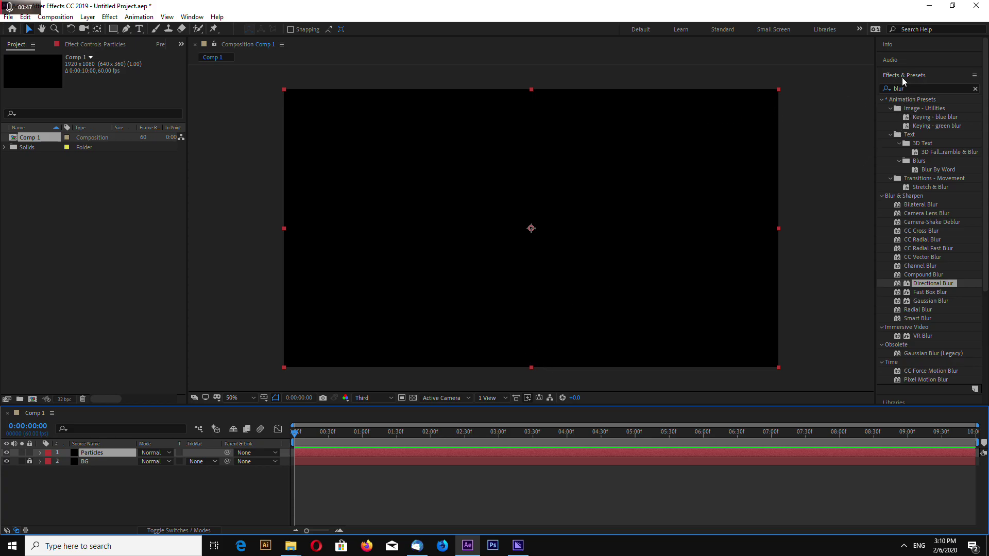
Search 'partic' in Effects & Presets and apply CC Particle World to the Particles layer.
{"action": "left_click", "coordinate": [917, 85]}
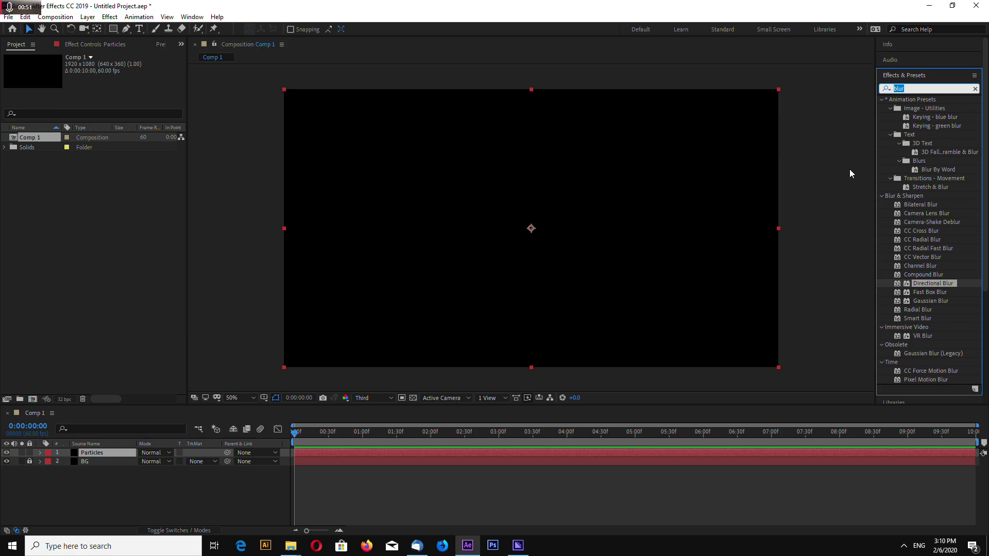
{"action": "type", "text": "parc"}
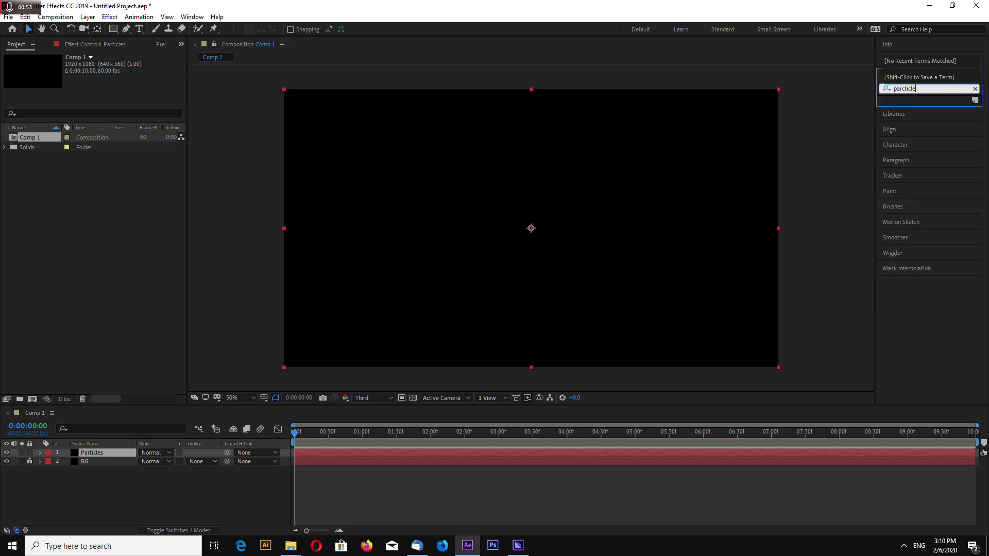
{"action": "key", "text": "BackSpace"}
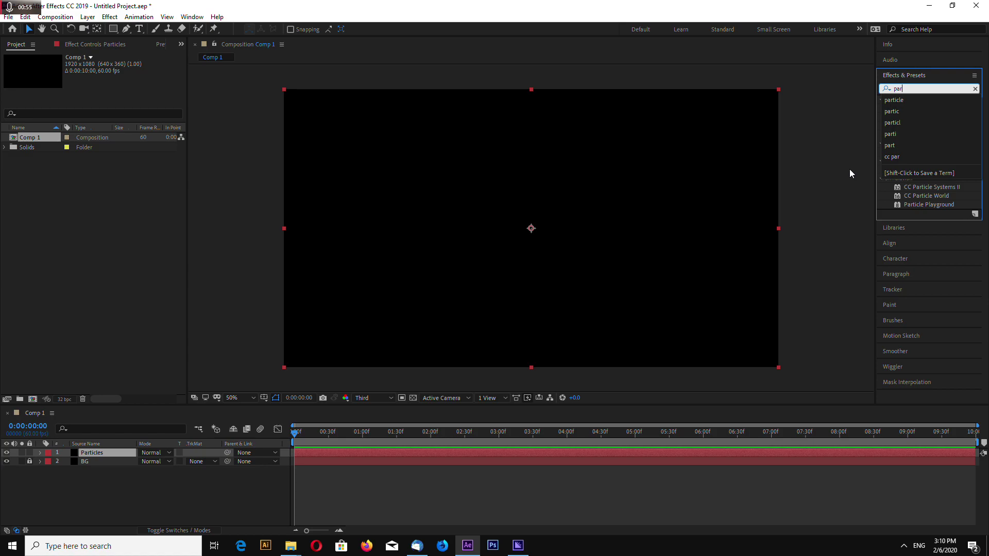
{"action": "type", "text": "tic"}
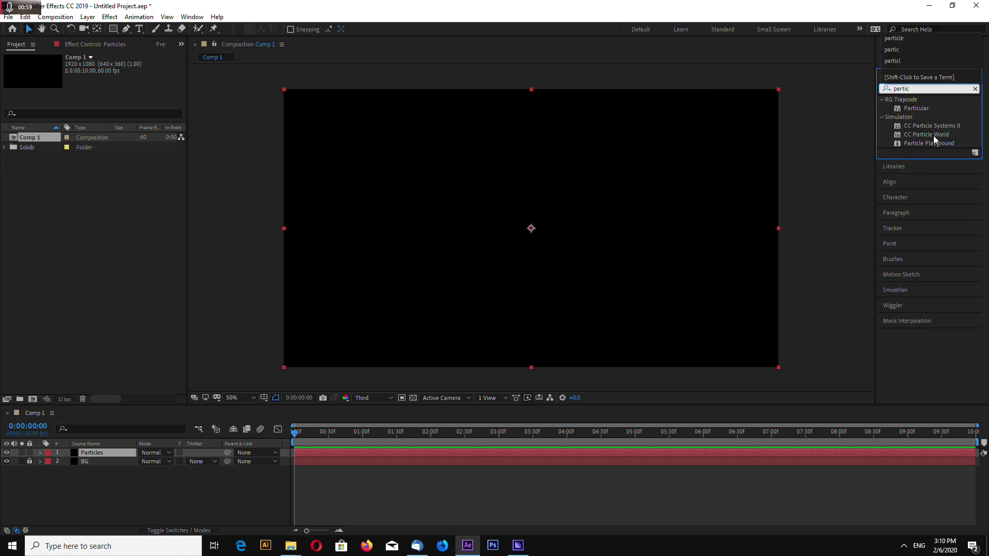
{"action": "left_click_drag", "start_coordinate": [927, 135], "coordinate": [73, 453]}
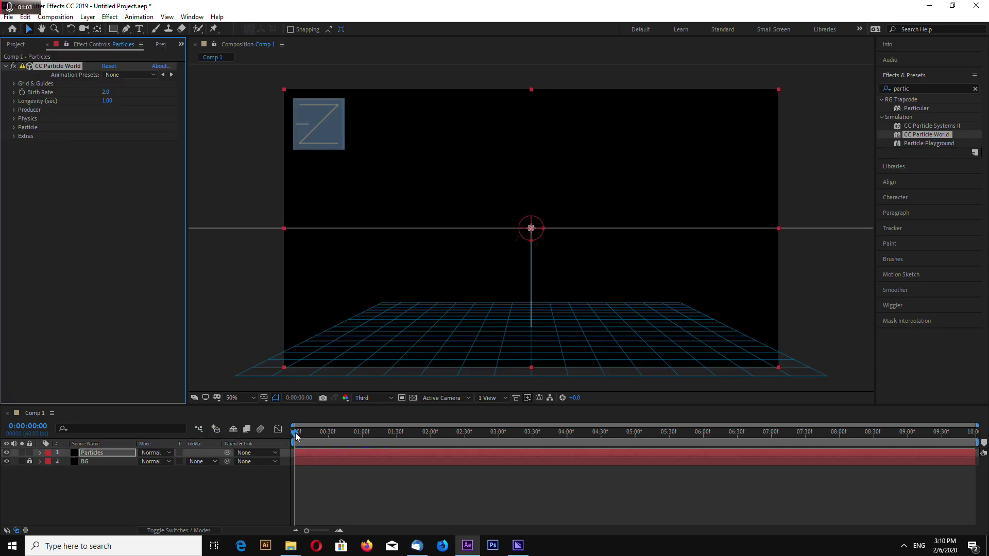
Set the Producer Position Y to -0.32 and Radius X to 0.635.
{"action": "left_click_drag", "start_coordinate": [296, 433], "coordinate": [364, 440]}
{"action": "key", "text": "space"}
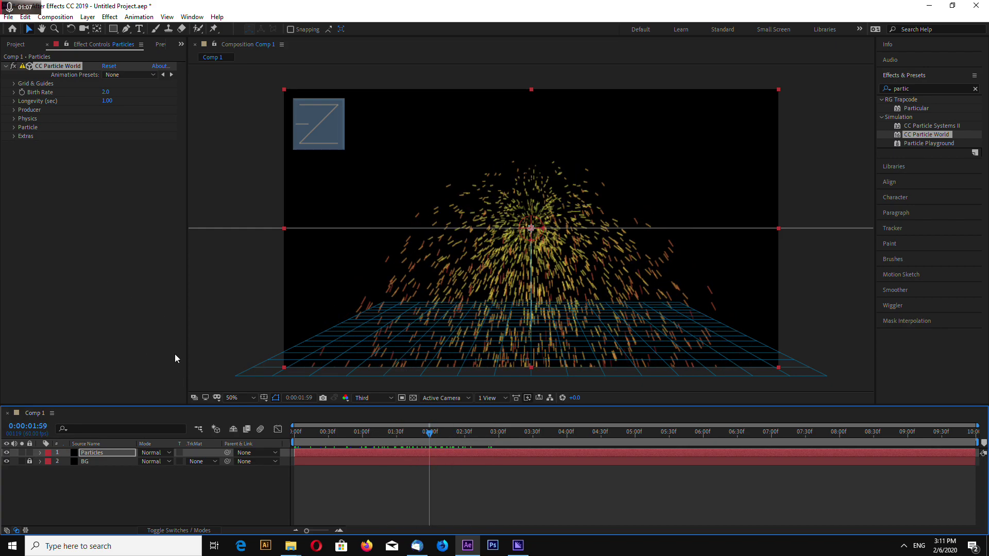
{"action": "left_click", "coordinate": [14, 111]}
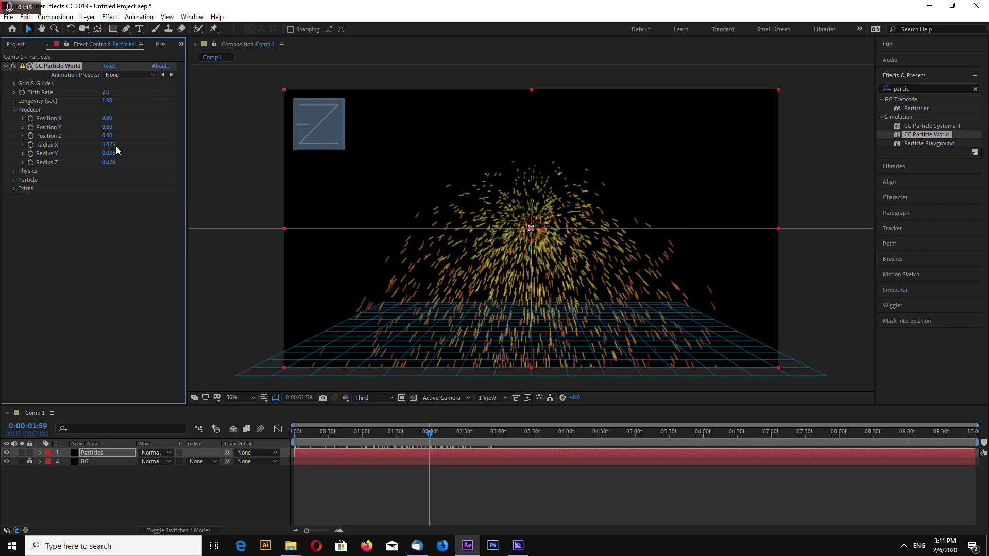
{"action": "mouse_move", "coordinate": [106, 127]}
{"action": "left_mouse_down"}
{"action": "mouse_move", "coordinate": [117, 128]}
{"action": "mouse_move", "coordinate": [91, 127]}
{"action": "left_mouse_up"}
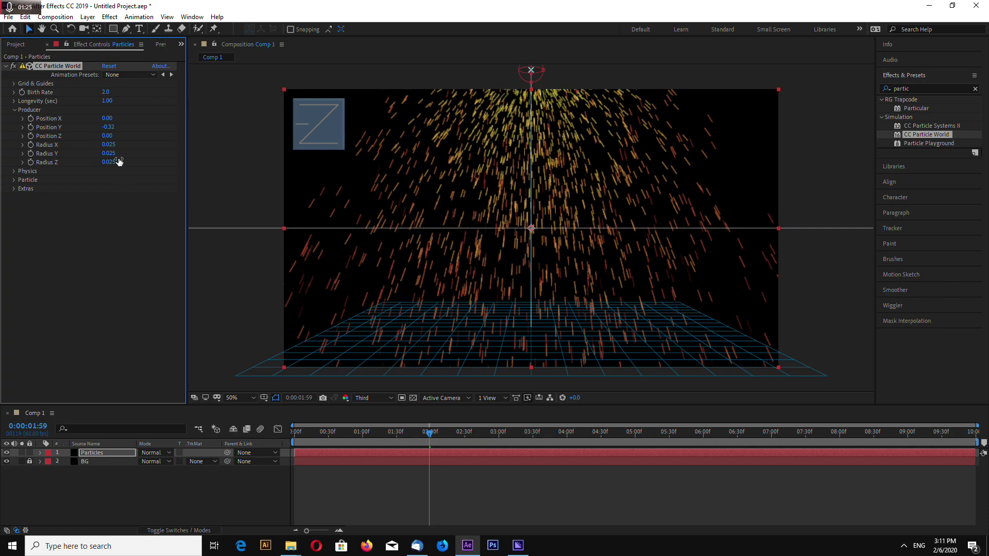
{"action": "left_click_drag", "start_coordinate": [109, 148], "coordinate": [147, 153]}
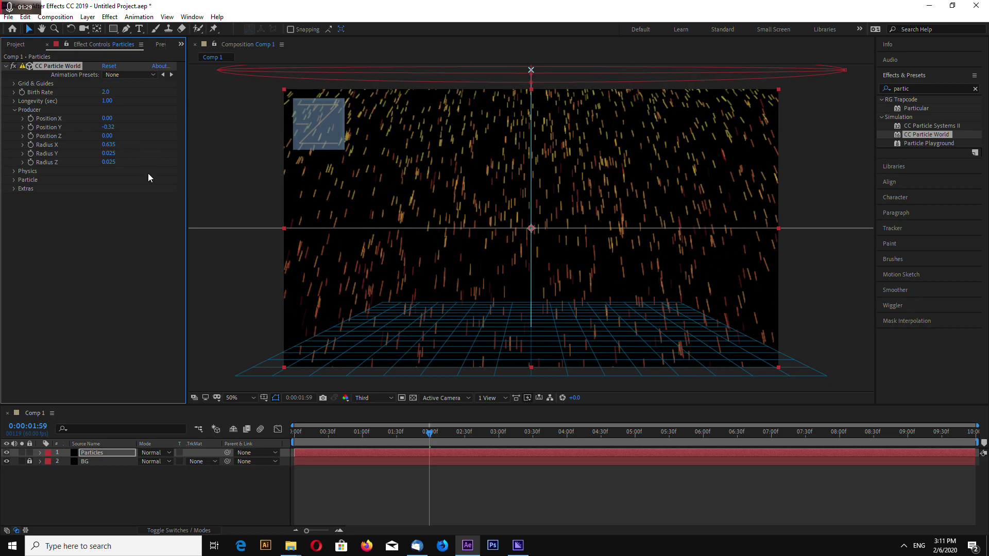
{"action": "mouse_move", "coordinate": [429, 433]}
{"action": "left_mouse_down"}
{"action": "mouse_move", "coordinate": [362, 439]}
{"action": "mouse_move", "coordinate": [550, 439]}
{"action": "mouse_move", "coordinate": [378, 439]}
{"action": "left_mouse_up"}
Expand Physics and keep Explosive as the animation type.
{"action": "left_click", "coordinate": [14, 110]}
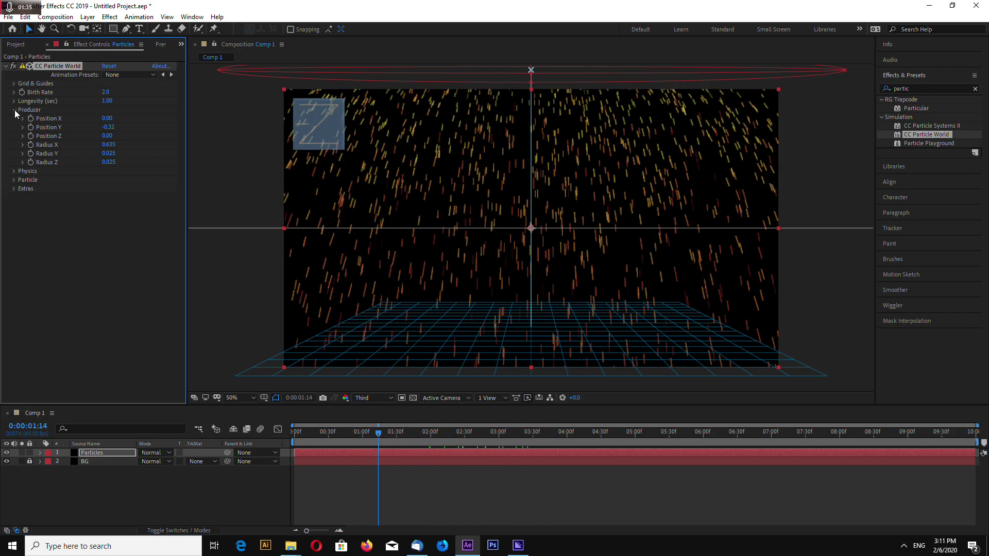
{"action": "left_click", "coordinate": [15, 118]}
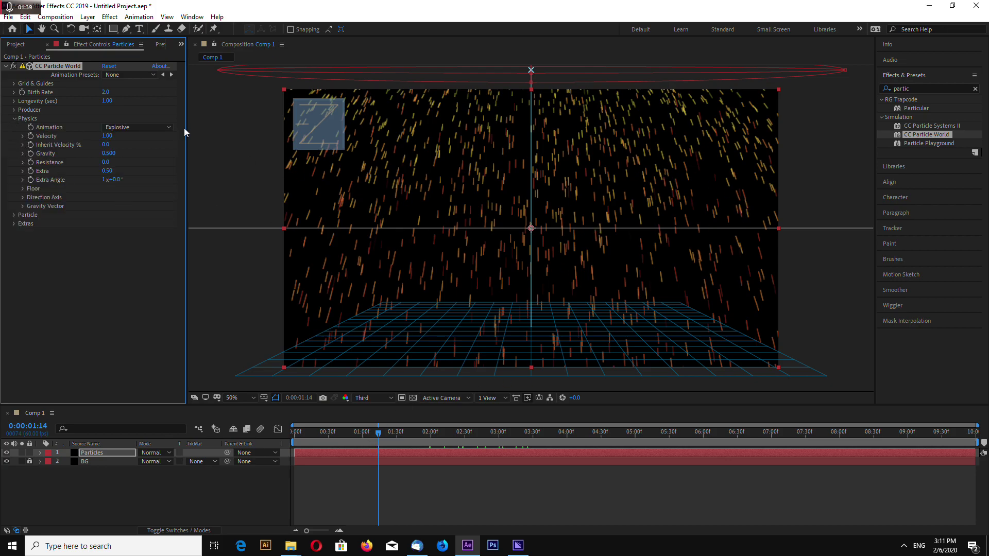
{"action": "left_click", "coordinate": [167, 127]}
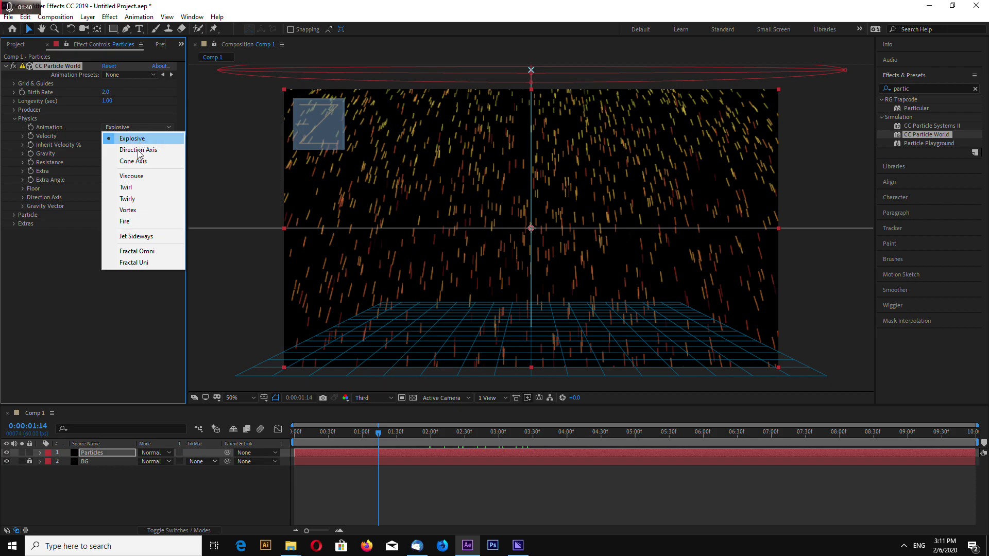
{"action": "left_click", "coordinate": [42, 297]}
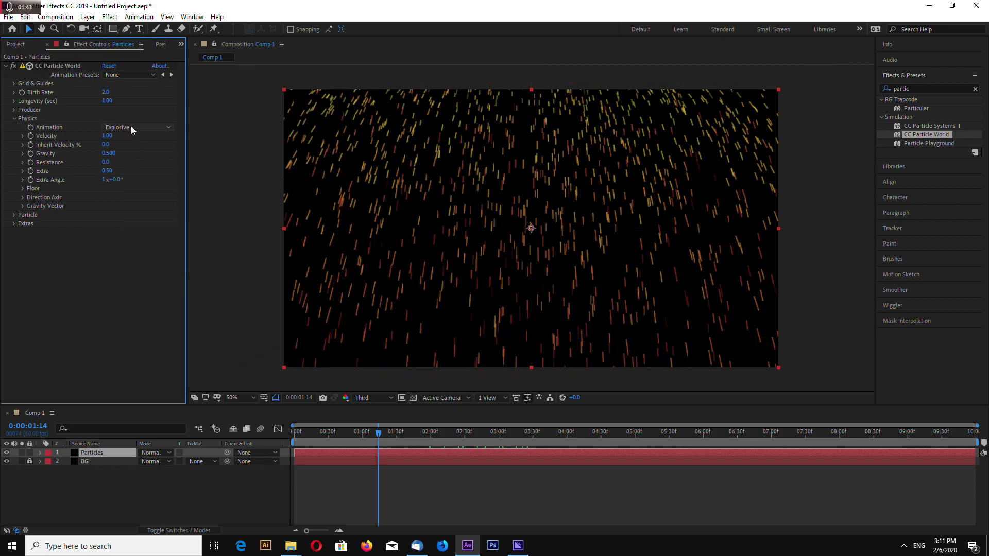
Set Velocity to 0.10 and Gravity to 0.020, then preview the slower fall.
{"action": "left_click", "coordinate": [109, 136]}
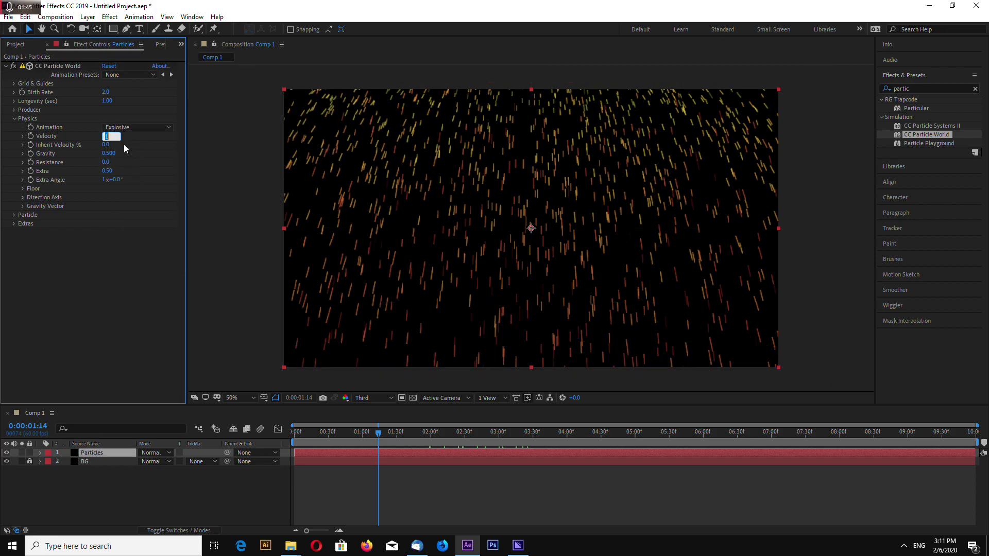
{"action": "type", "text": "0."}
{"action": "left_click", "coordinate": [158, 161]}
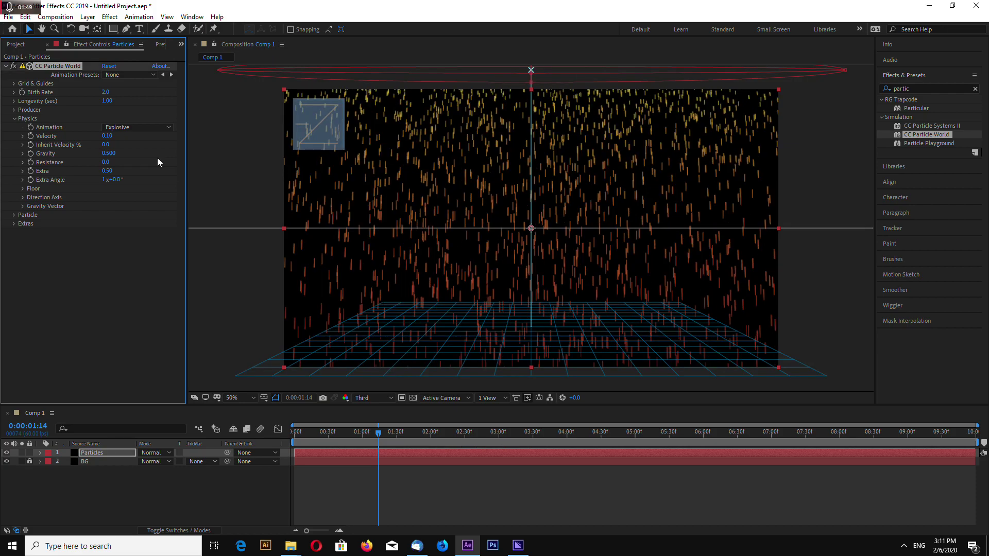
{"action": "left_click", "coordinate": [112, 154]}
{"action": "type", "text": "0"}
{"action": "left_click", "coordinate": [161, 178]}
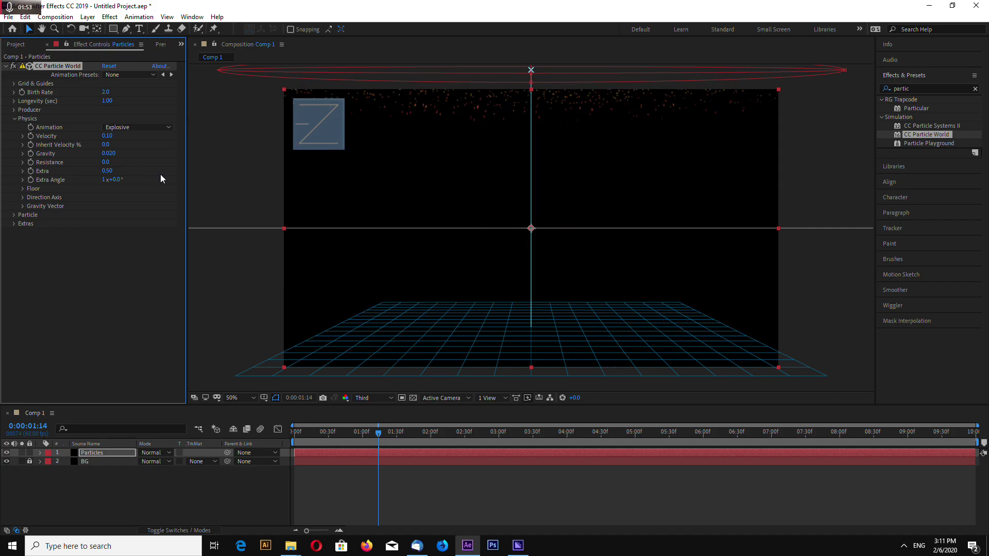
{"action": "left_click", "coordinate": [379, 436]}
{"action": "key", "text": "space"}
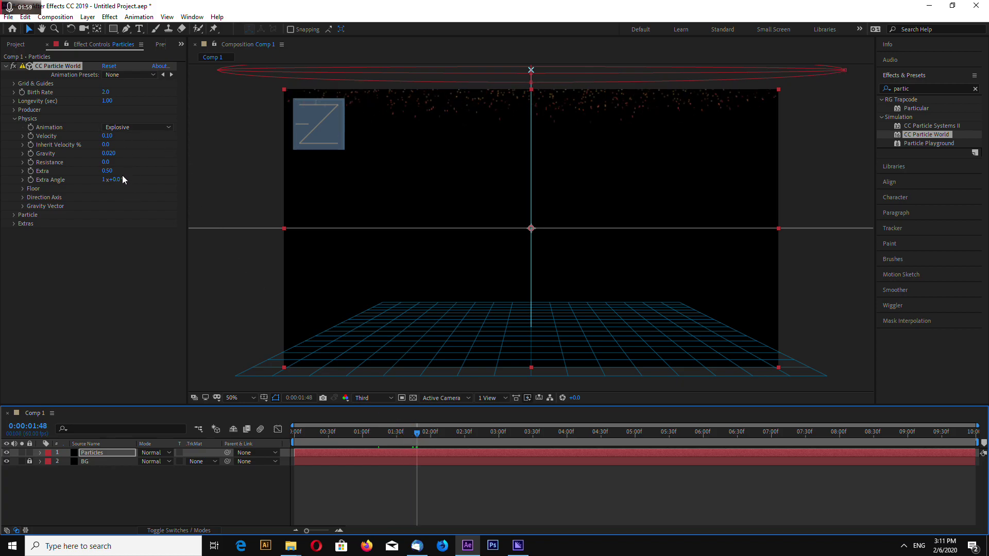
Set Longevity to 12 seconds and Birth Rate to 0.5, then preview the particles.
{"action": "left_click", "coordinate": [106, 102]}
{"action": "type", "text": "12"}
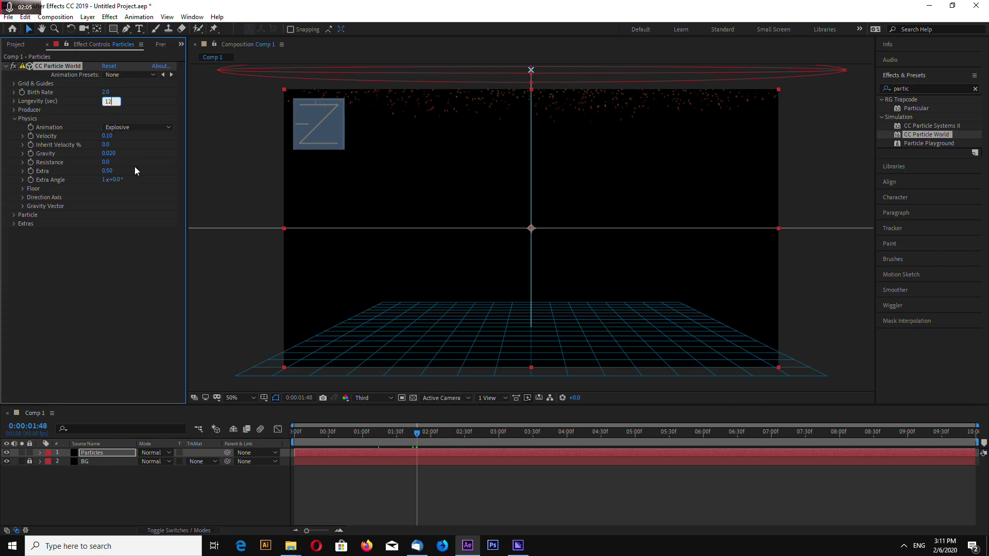
{"action": "key", "text": "Return"}
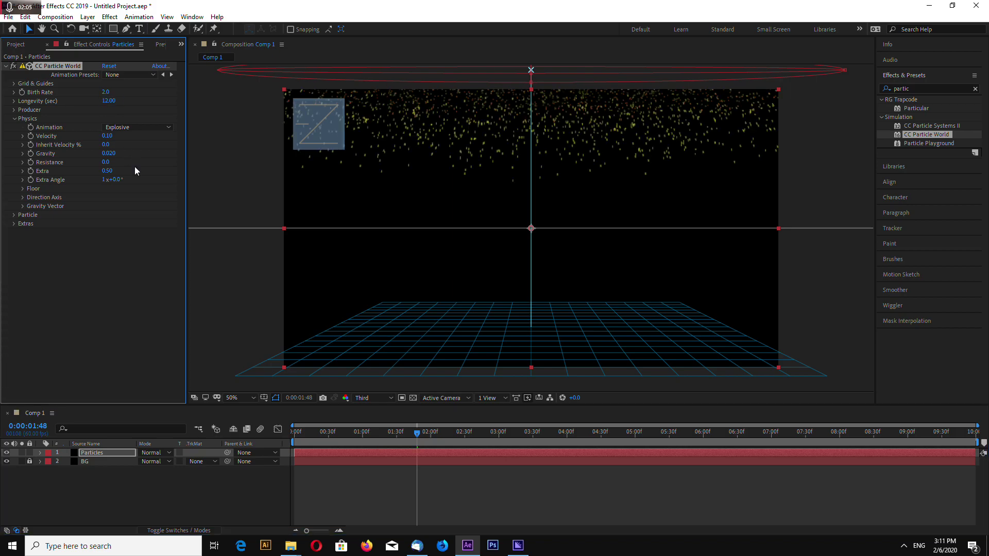
{"action": "left_click", "coordinate": [106, 93]}
{"action": "type", "text": "0"}
{"action": "type", "text": ".5"}
{"action": "key", "text": "Return"}
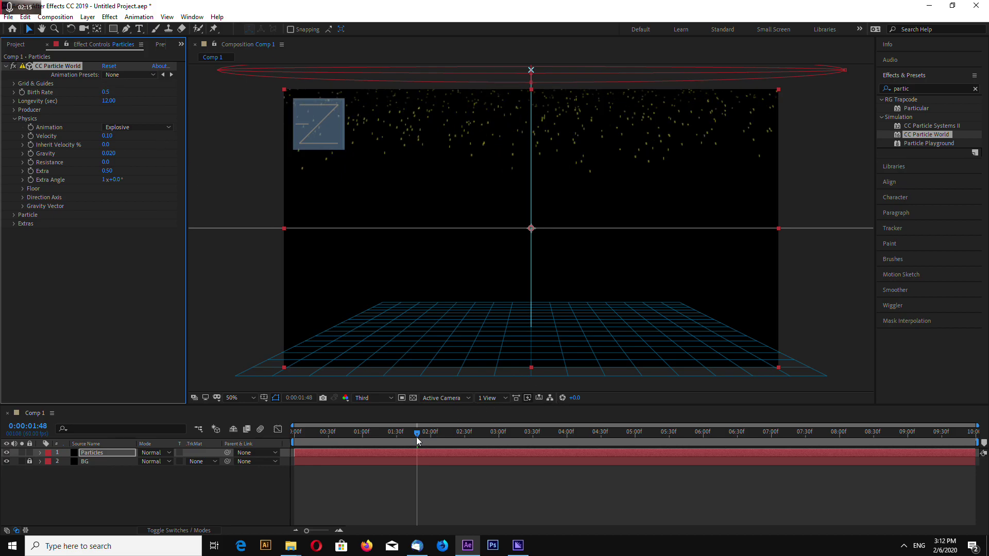
{"action": "mouse_move", "coordinate": [417, 440]}
{"action": "left_mouse_down"}
{"action": "mouse_move", "coordinate": [493, 436]}
{"action": "mouse_move", "coordinate": [455, 436]}
{"action": "left_mouse_up"}
{"action": "key", "text": "space"}
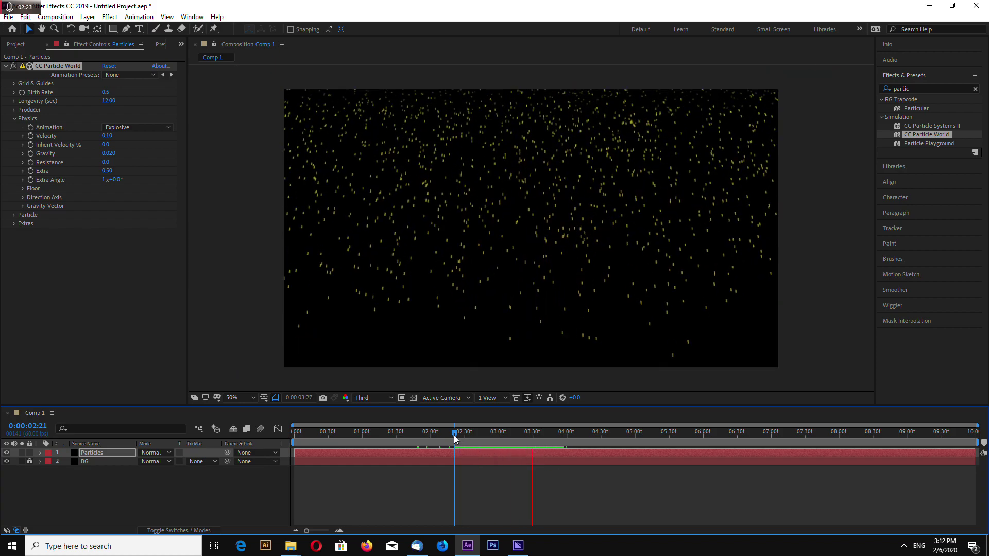
{"action": "key", "text": "space"}
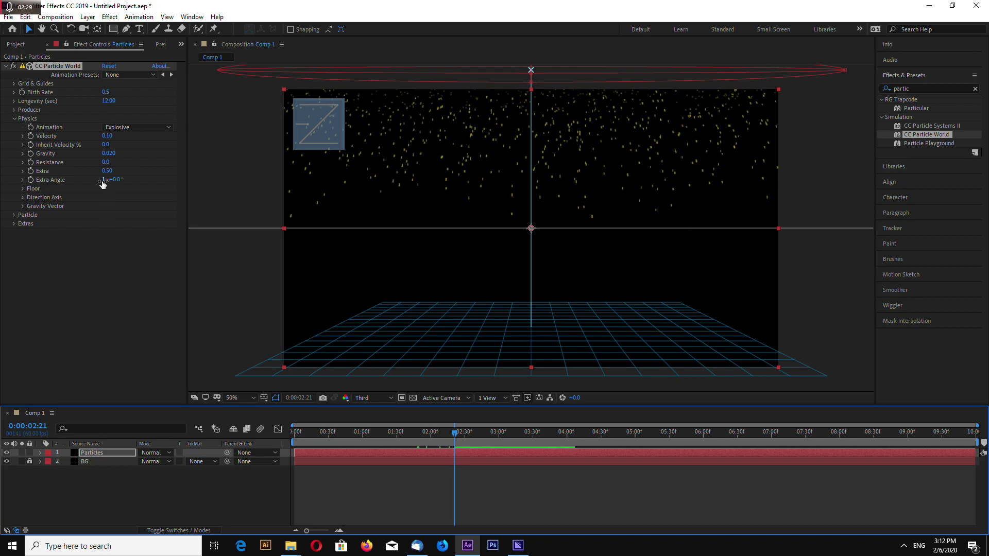
Set Extra Angle to 0 and Extra to 4, then preview the result.
{"action": "left_click", "coordinate": [104, 180]}
{"action": "type", "text": "0"}
{"action": "key", "text": "Return"}
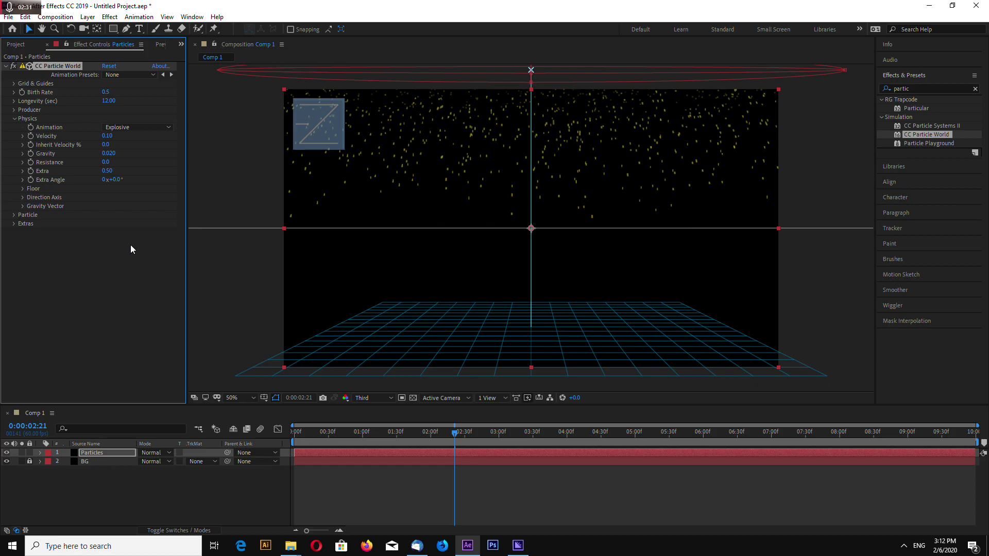
{"action": "left_click", "coordinate": [106, 171]}
{"action": "type", "text": "4"}
{"action": "key", "text": "Return"}
{"action": "key", "text": "space"}
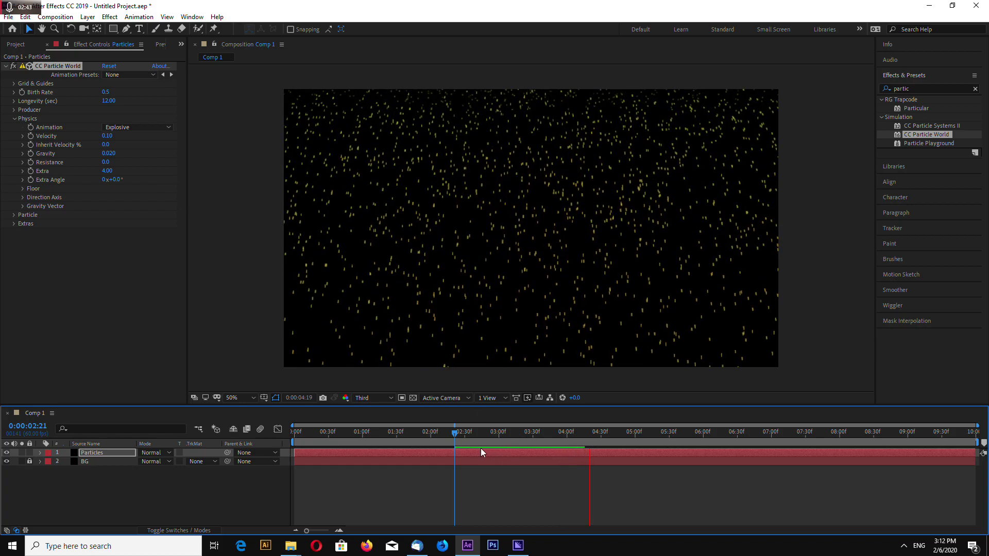
{"action": "key", "text": "space"}
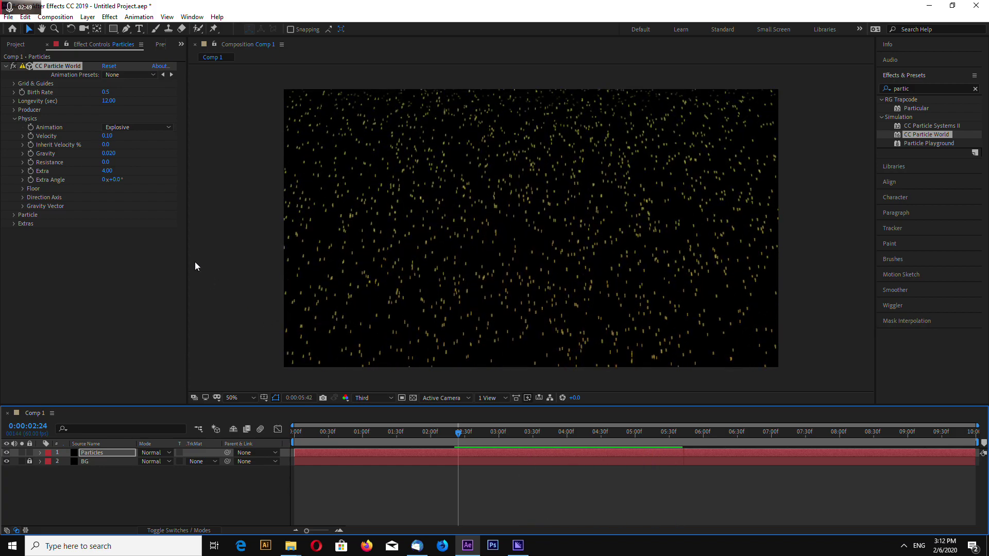
Set Velocity to 0.01 and Gravity to 0.010, previewing from 0:00:02:32.
{"action": "left_click", "coordinate": [107, 136]}
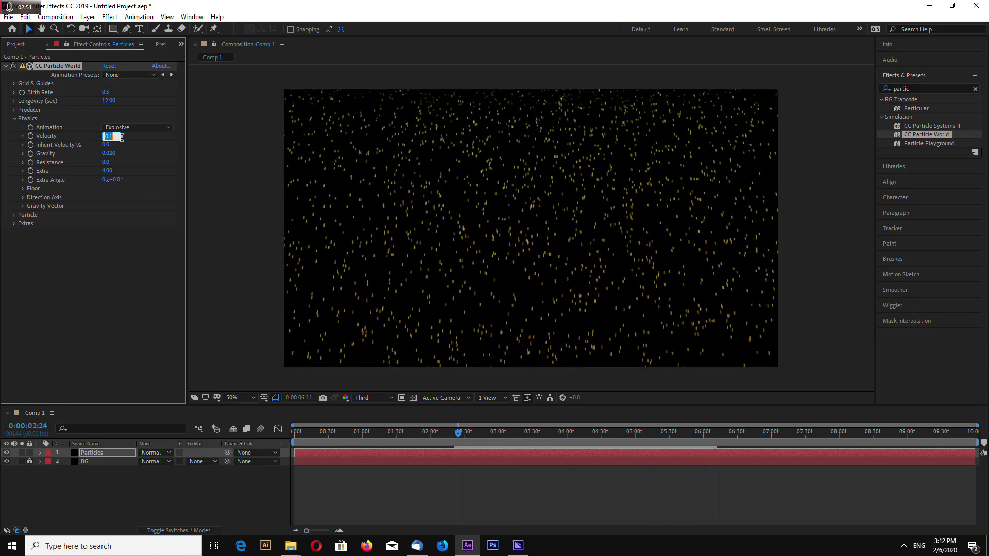
{"action": "type", "text": "0.01"}
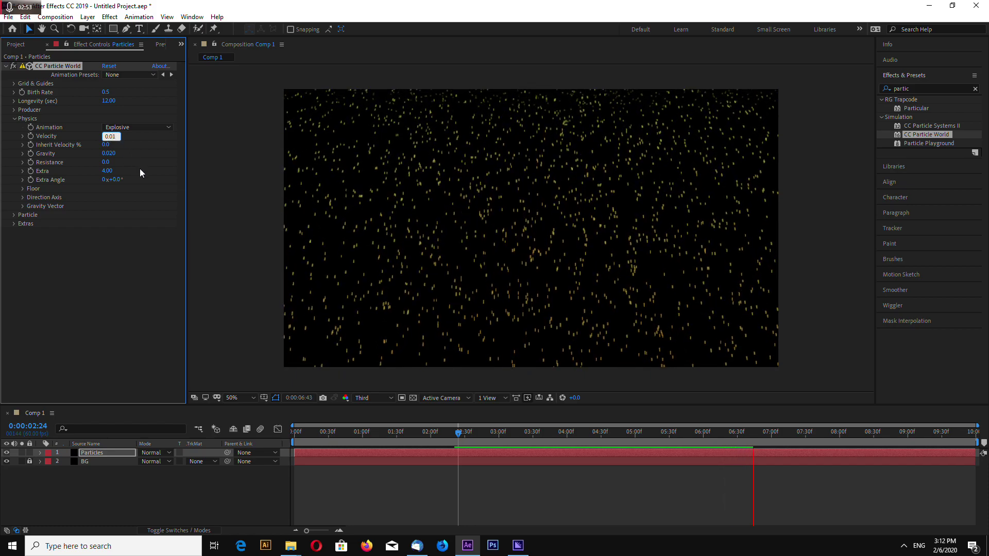
{"action": "key", "text": "Return"}
{"action": "left_click_drag", "start_coordinate": [455, 437], "coordinate": [467, 437]}
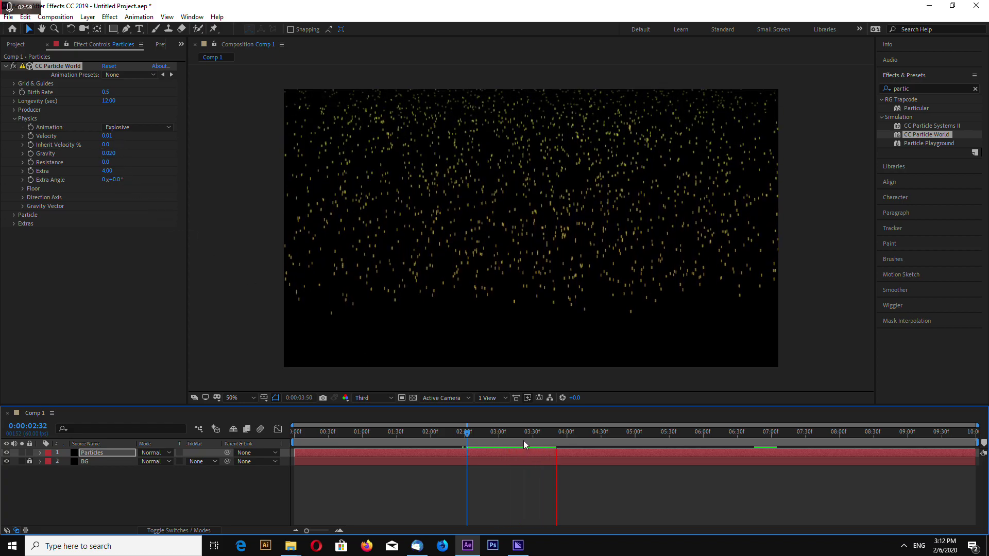
{"action": "key", "text": "space"}
{"action": "key", "text": "space"}
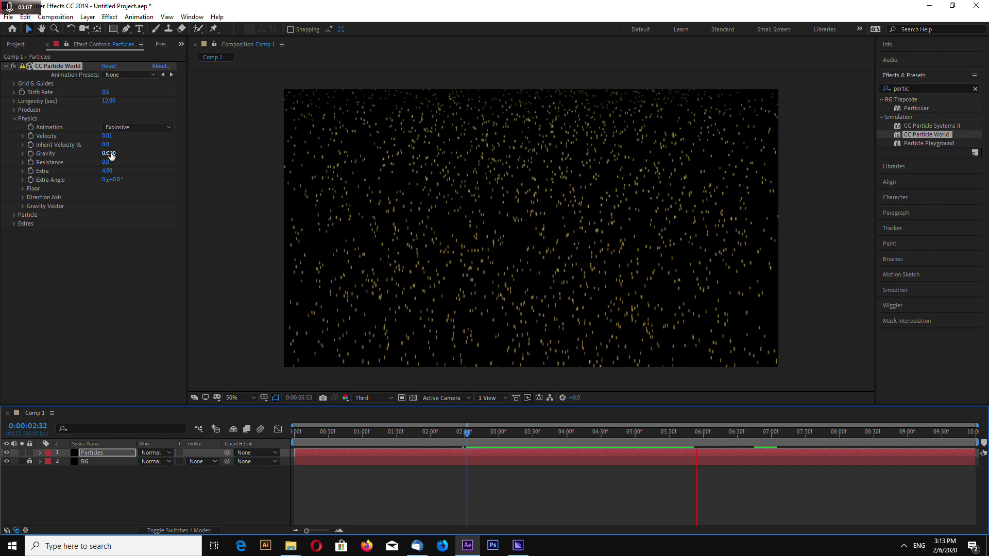
{"action": "left_click", "coordinate": [110, 154]}
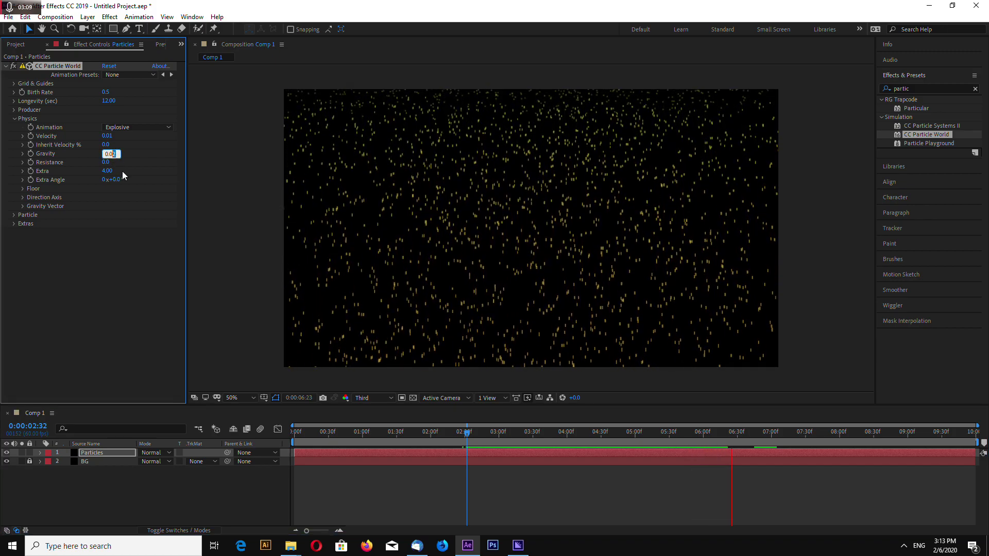
{"action": "type", "text": "1"}
{"action": "key", "text": "Return"}
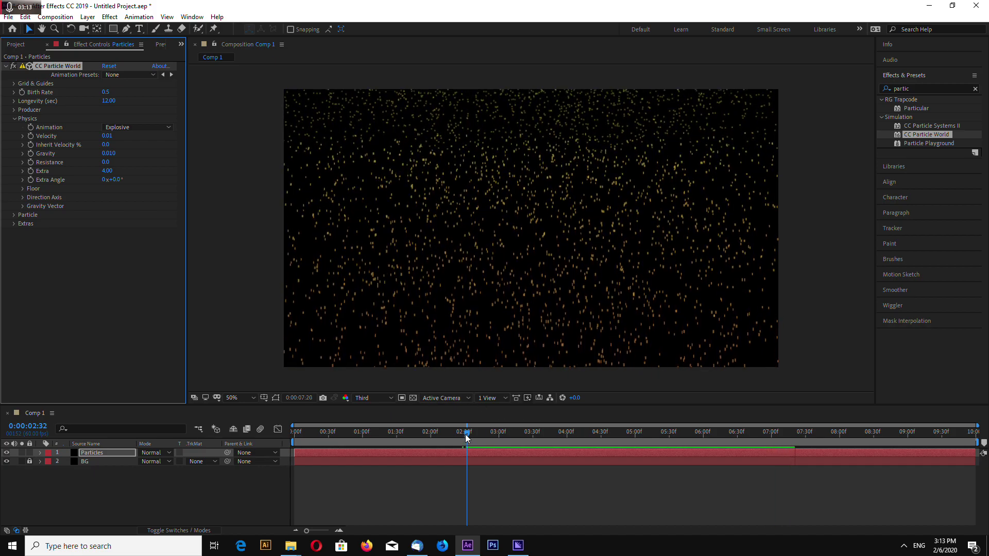
{"action": "key", "text": "space"}
{"action": "key", "text": "space"}
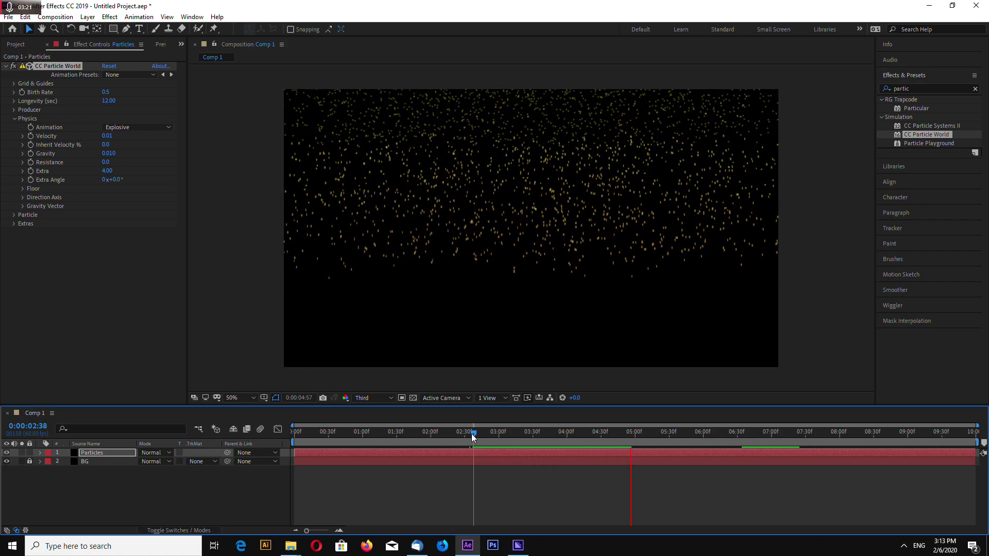
Change Birth Rate from 0.5 to 0.2 and return the time to 0:00:02:05.
{"action": "key", "text": "space"}
{"action": "key", "text": "space"}
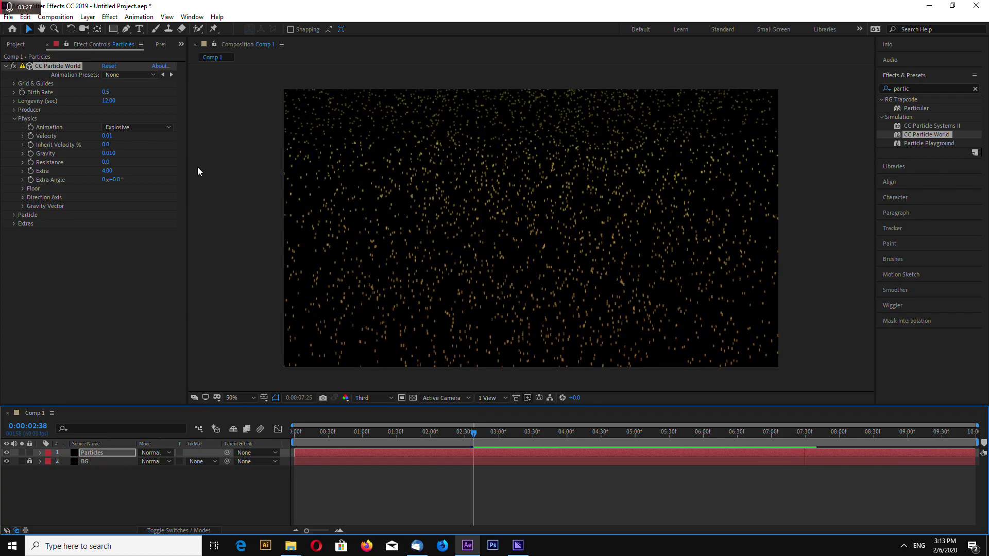
{"action": "left_click", "coordinate": [474, 433]}
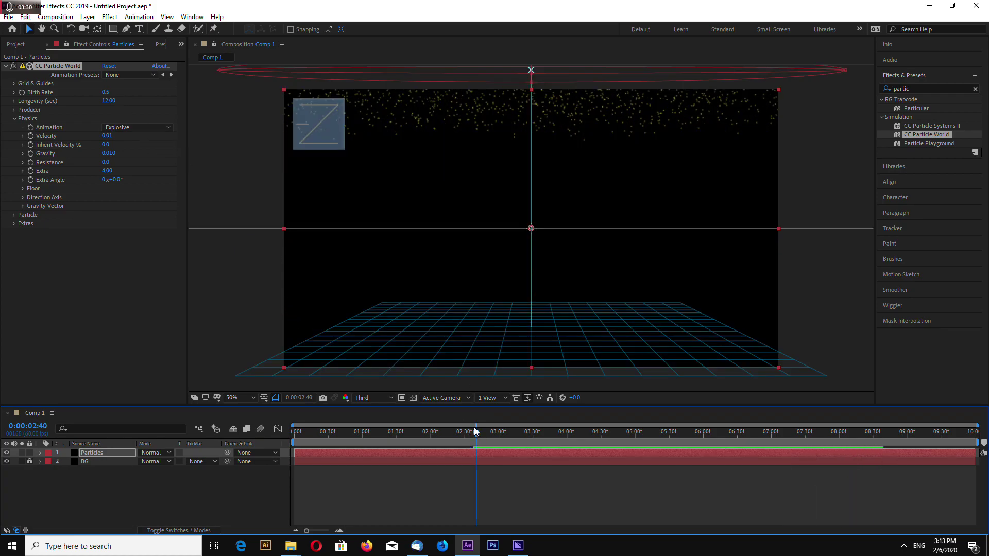
{"action": "left_click", "coordinate": [107, 93]}
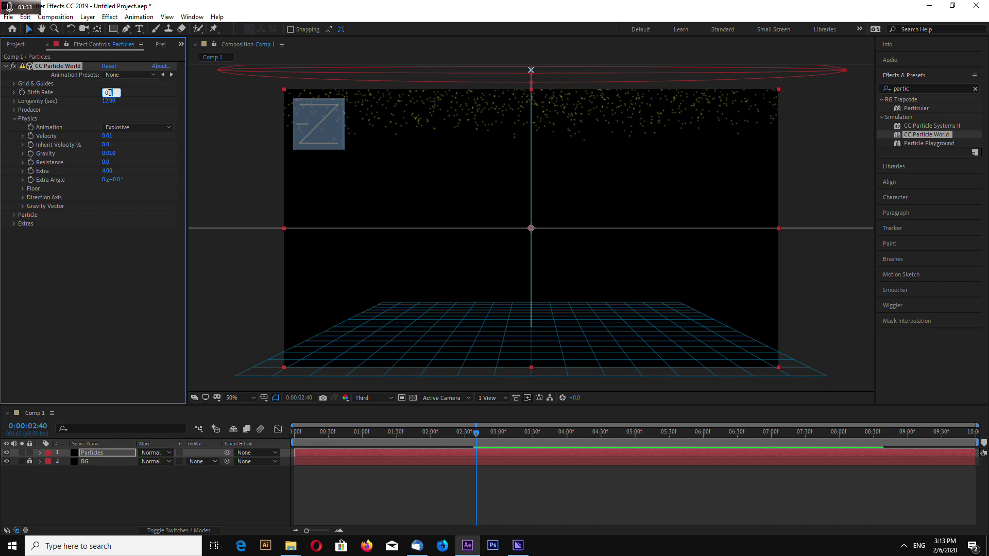
{"action": "type", "text": "0.25"}
{"action": "key", "text": "Return"}
{"action": "left_click", "coordinate": [116, 92]}
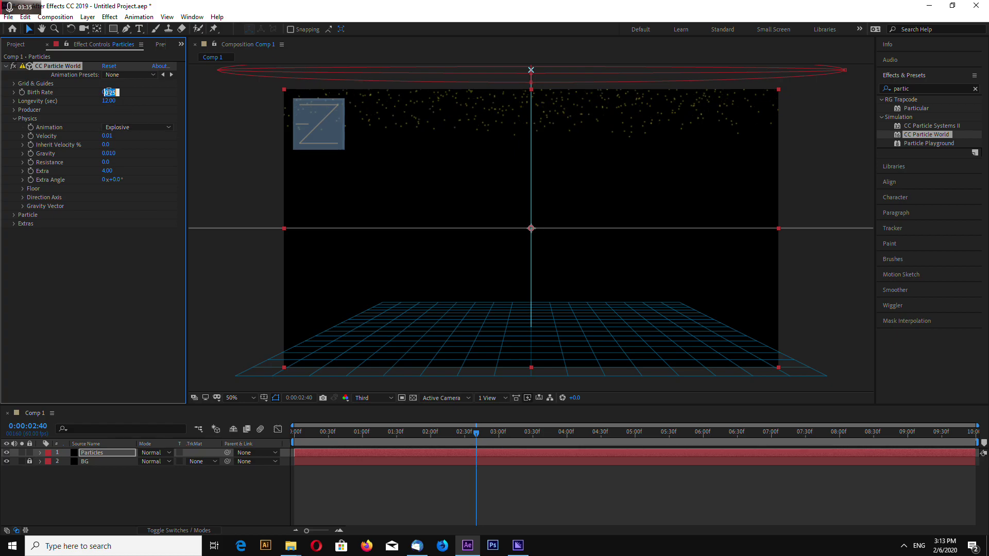
{"action": "type", "text": "0.2"}
{"action": "key", "text": "Return"}
{"action": "left_click_drag", "start_coordinate": [476, 439], "coordinate": [436, 439]}
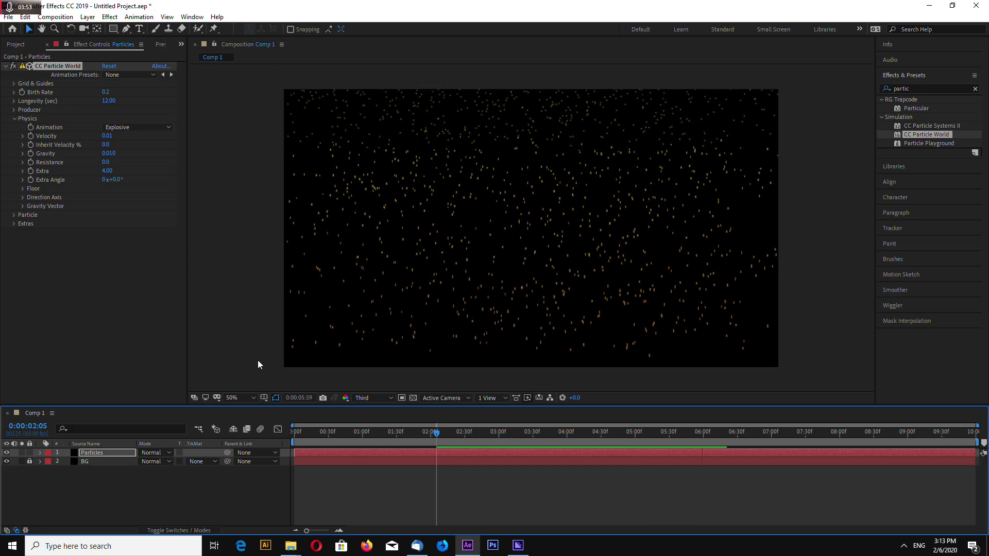
Try Direction Axis, then settle on Cone Axis as the Physics animation type.
{"action": "left_click", "coordinate": [136, 127]}
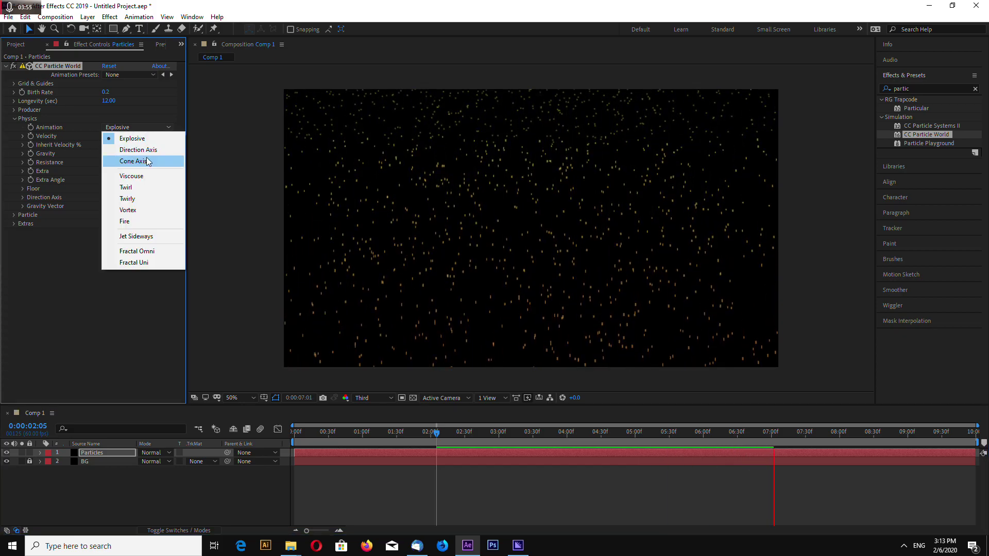
{"action": "left_click", "coordinate": [146, 152]}
{"action": "left_click", "coordinate": [140, 129]}
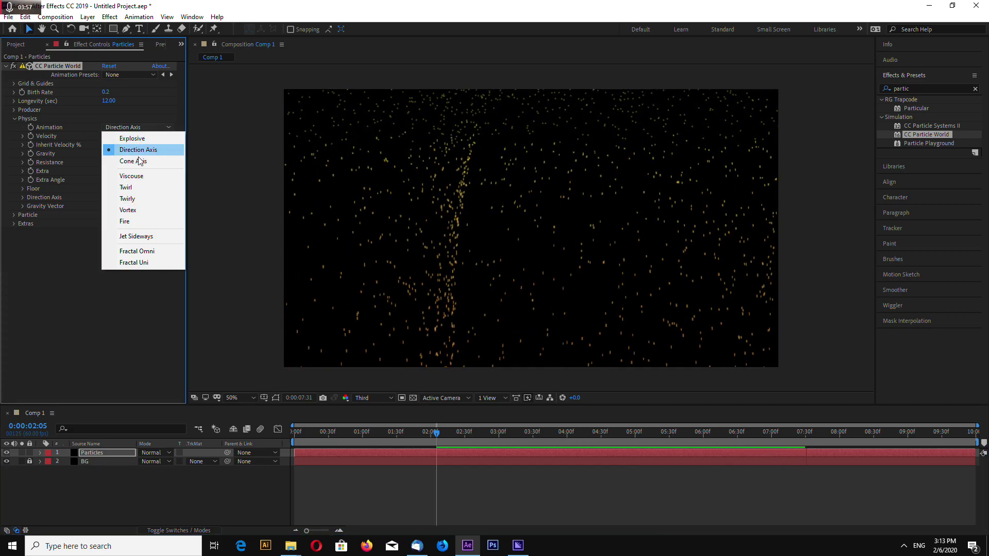
{"action": "left_click", "coordinate": [139, 161]}
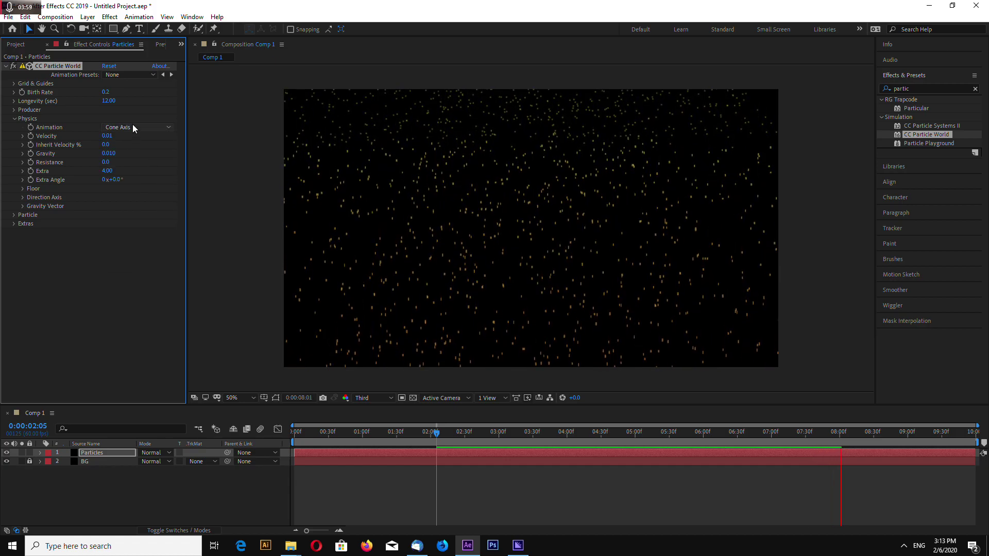
Preview from 0:00:02:05 and scrub ahead to check the evenly spread particles.
{"action": "left_click", "coordinate": [435, 433]}
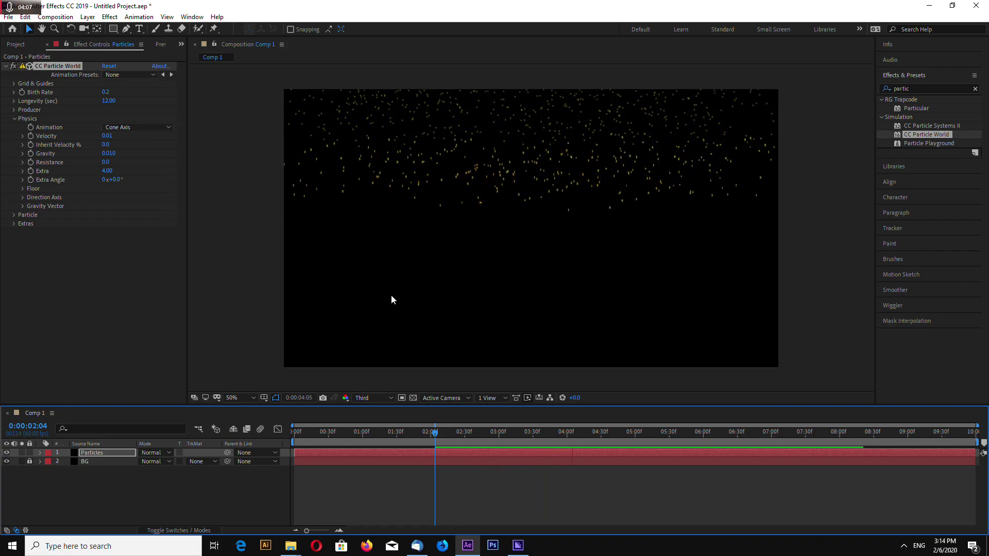
{"action": "left_click", "coordinate": [437, 432]}
{"action": "key", "text": "space"}
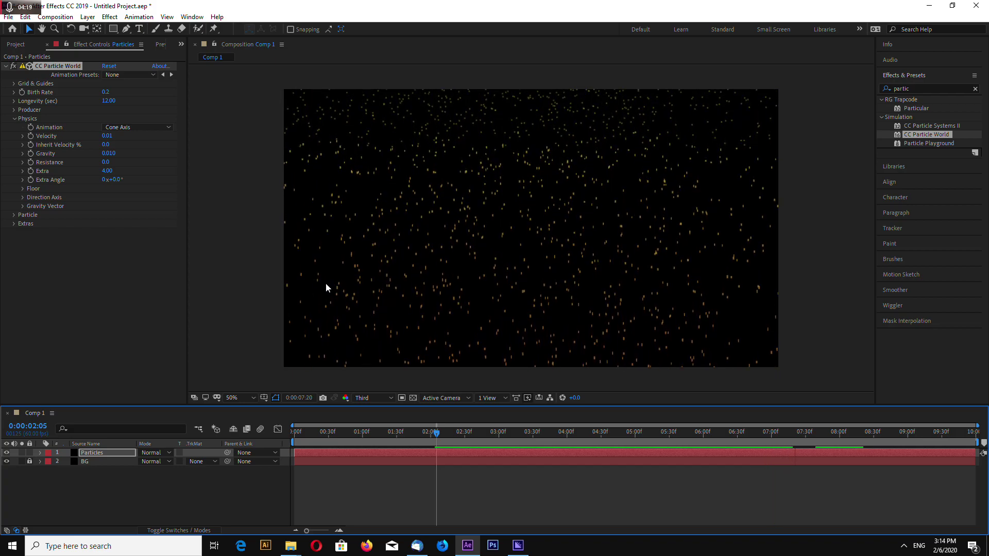
{"action": "left_click", "coordinate": [415, 431]}
{"action": "left_click_drag", "start_coordinate": [317, 433], "coordinate": [457, 440]}
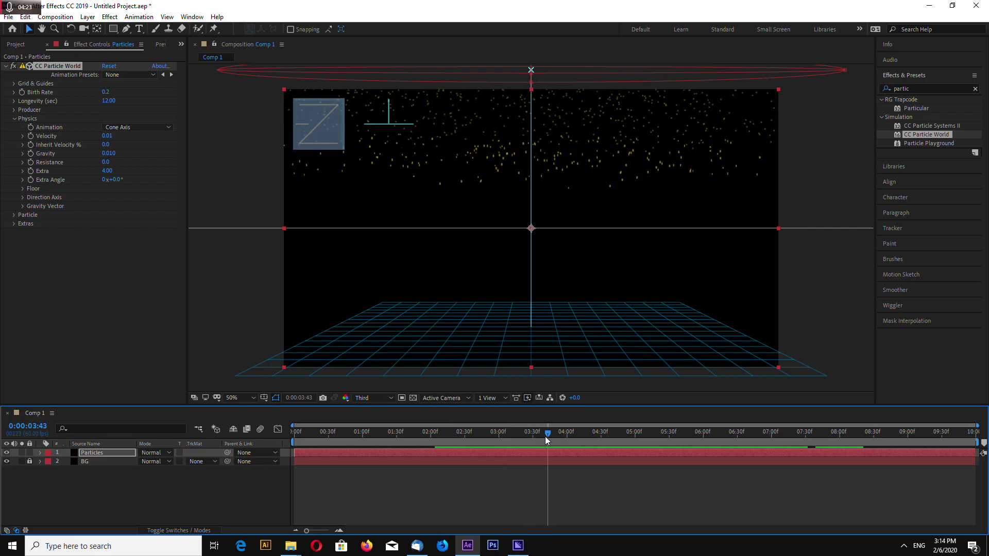
{"action": "mouse_move", "coordinate": [457, 440]}
{"action": "left_mouse_down"}
{"action": "mouse_move", "coordinate": [731, 435]}
{"action": "mouse_move", "coordinate": [573, 436]}
{"action": "mouse_move", "coordinate": [644, 436]}
{"action": "left_mouse_up"}
{"action": "left_click", "coordinate": [814, 309]}
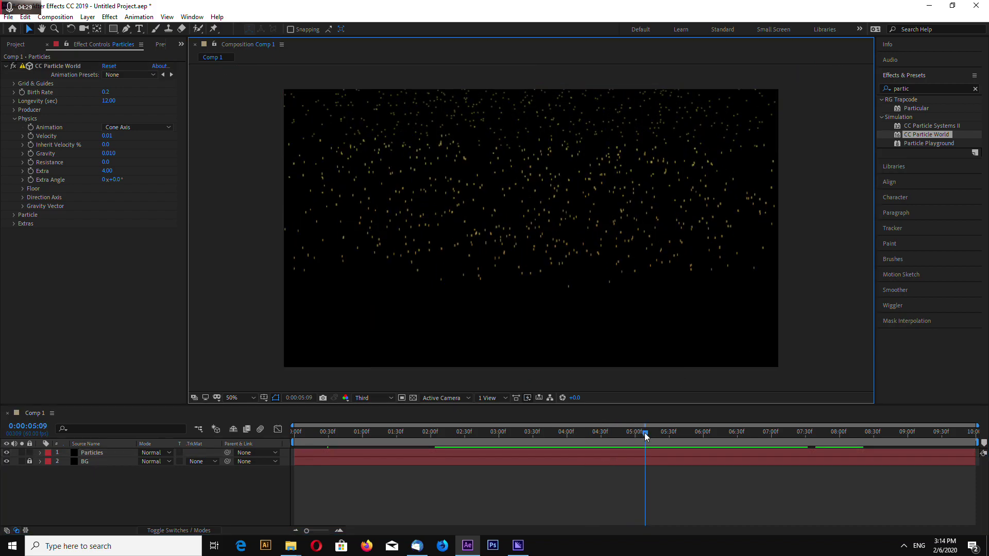
Collapse Physics, expand Particle and set Particle Type to Faded Sphere.
{"action": "left_click", "coordinate": [14, 119]}
{"action": "left_click", "coordinate": [14, 128]}
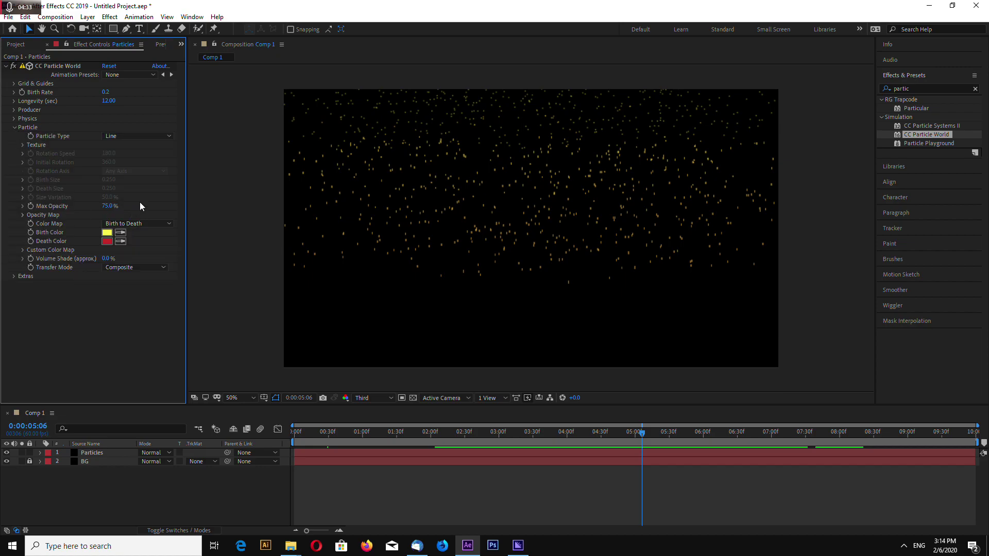
{"action": "left_click", "coordinate": [138, 136]}
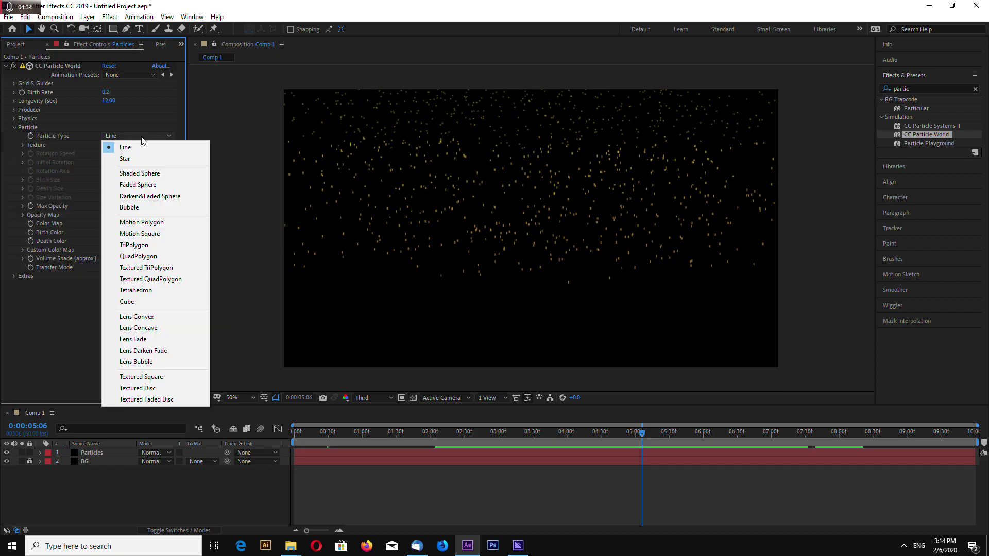
{"action": "left_click", "coordinate": [174, 187]}
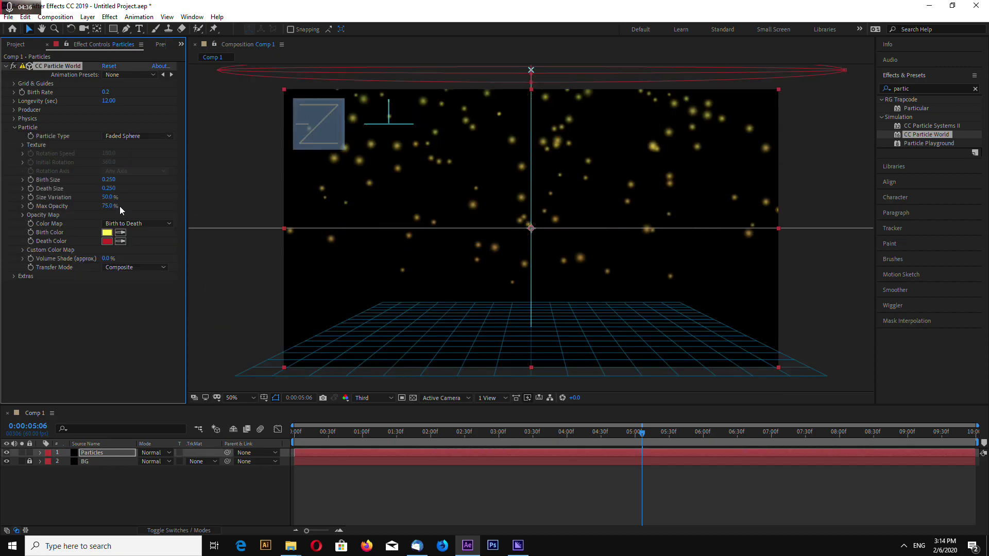
Set Birth Size to 0.050 and Death Size to 0.100, then preview.
{"action": "left_click", "coordinate": [111, 179]}
{"action": "type", "text": "5"}
{"action": "key", "text": "Return"}
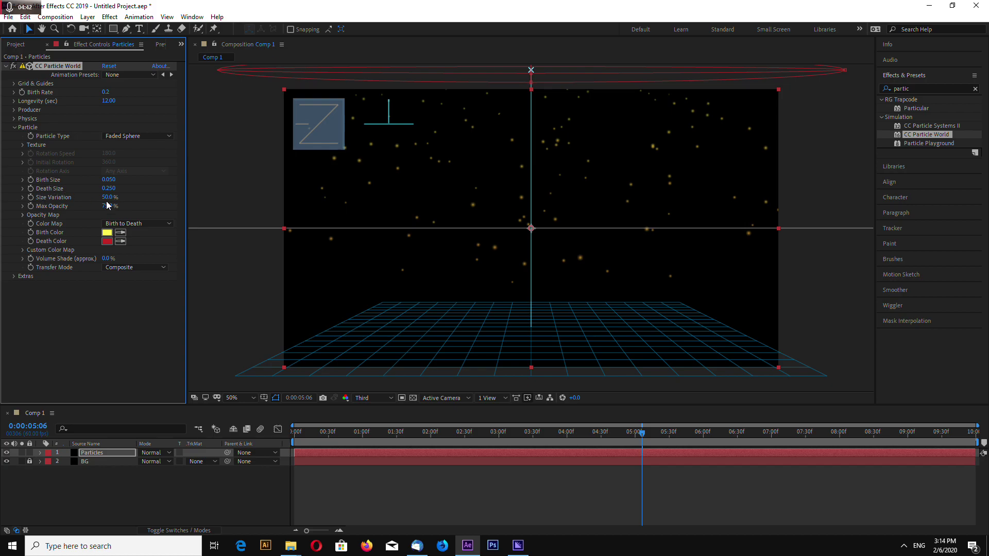
{"action": "left_click", "coordinate": [110, 189]}
{"action": "type", "text": "0.1"}
{"action": "key", "text": "Return"}
{"action": "left_click_drag", "start_coordinate": [642, 433], "coordinate": [604, 440]}
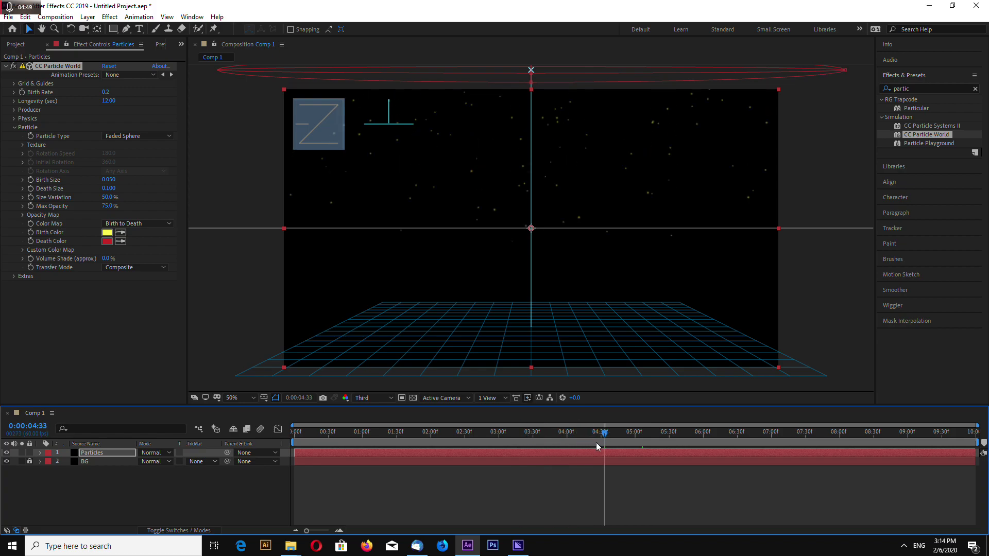
{"action": "key", "text": "space"}
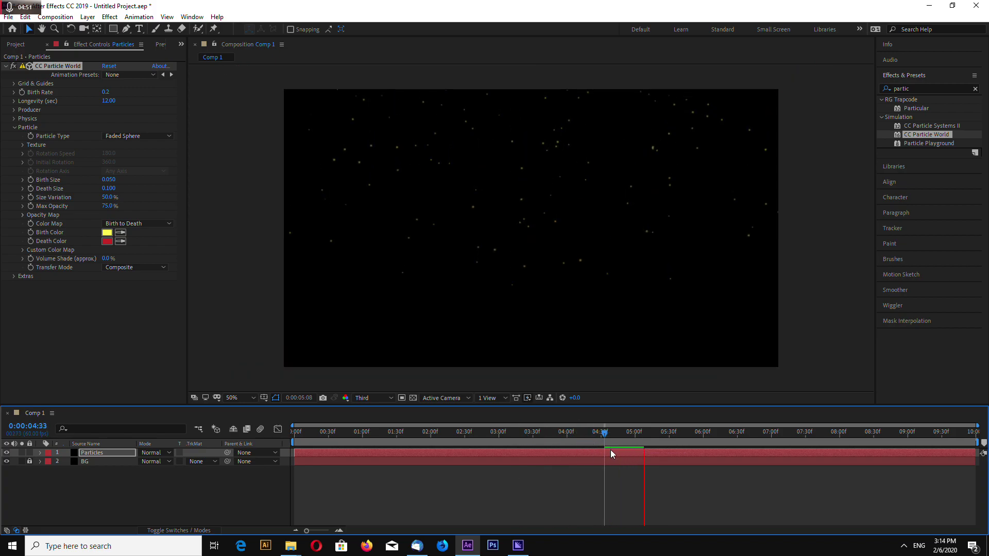
{"action": "key", "text": "space"}
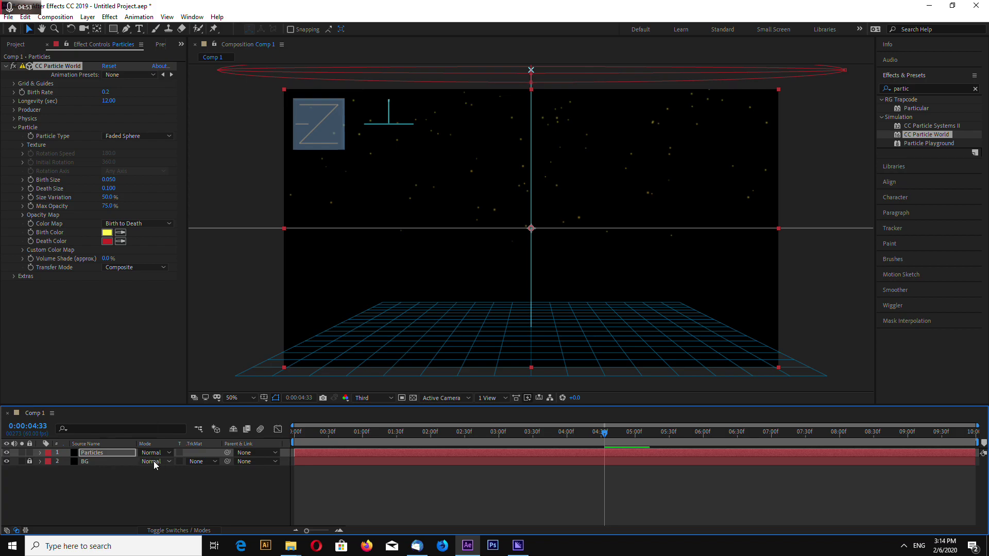
Set the Particles layer's blending mode to Add.
{"action": "left_click", "coordinate": [163, 453]}
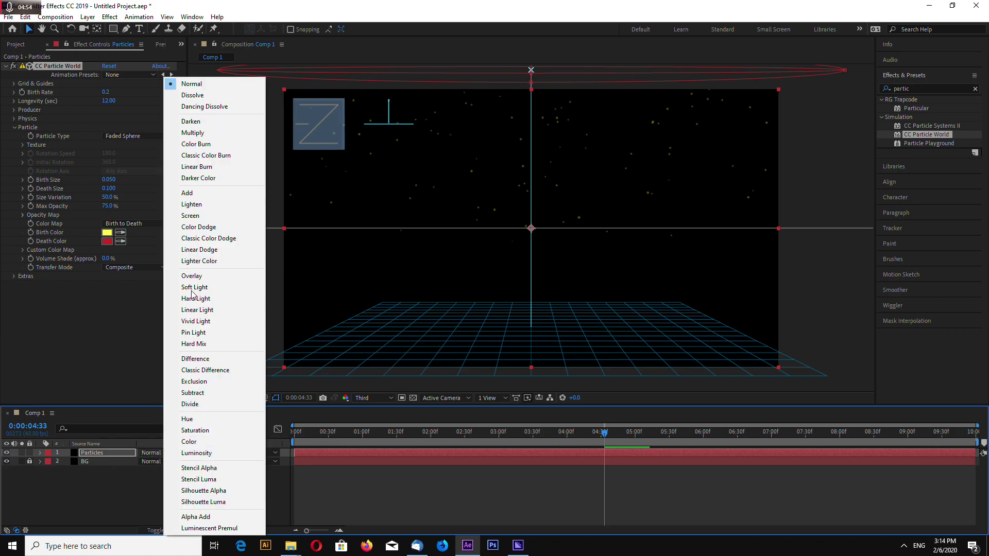
{"action": "left_click", "coordinate": [112, 471]}
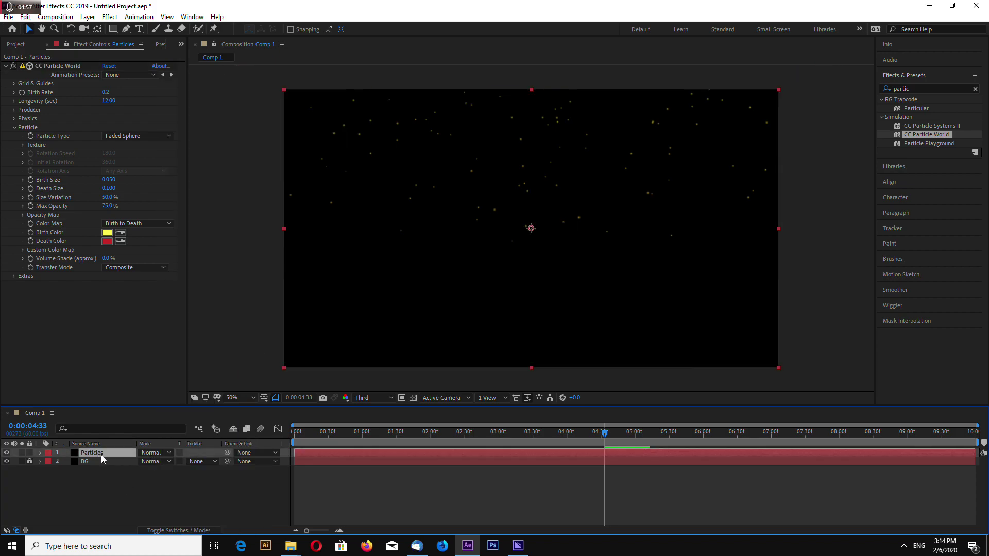
{"action": "left_click", "coordinate": [154, 452]}
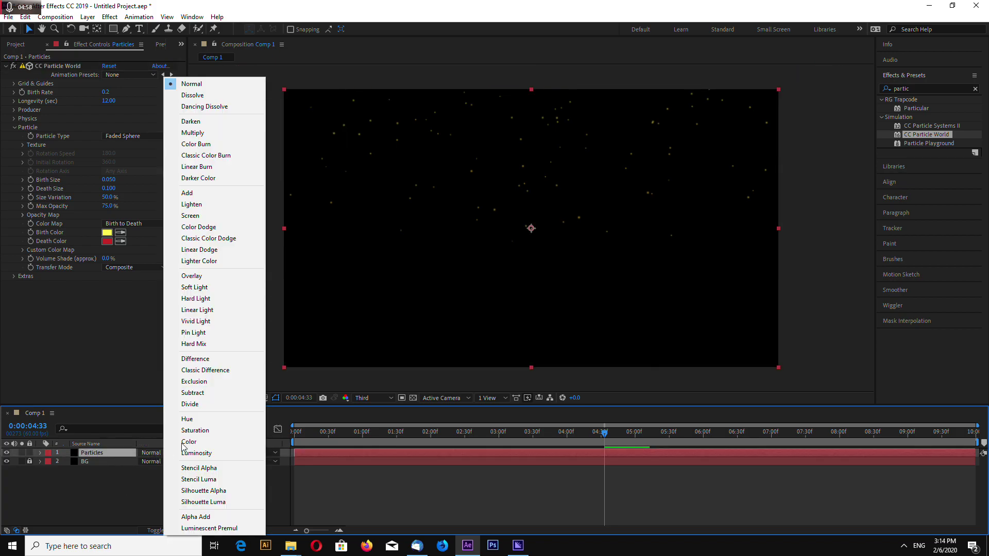
{"action": "left_click", "coordinate": [209, 194]}
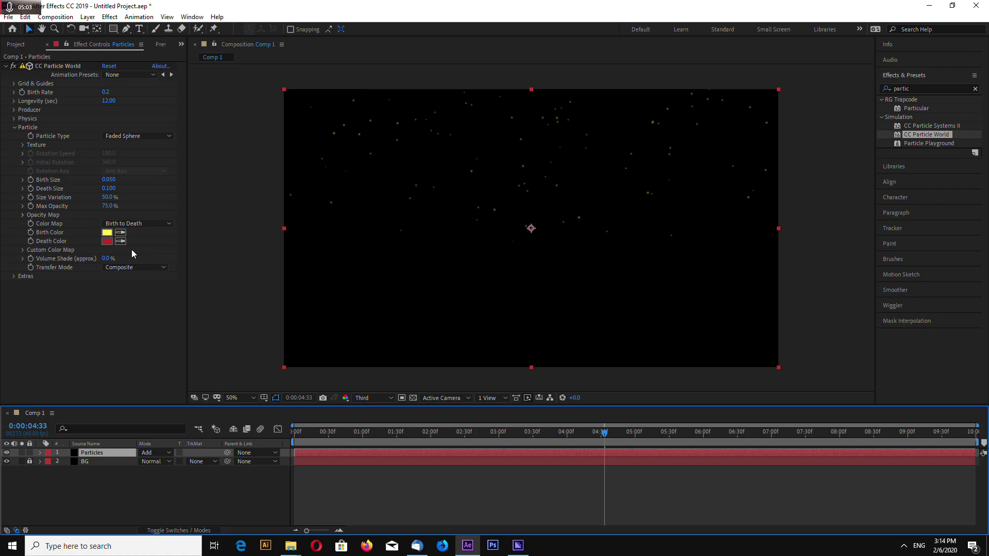
Change the CC Particle World Birth Color to pale cream yellow FEFEA0.
{"action": "left_click", "coordinate": [106, 232]}
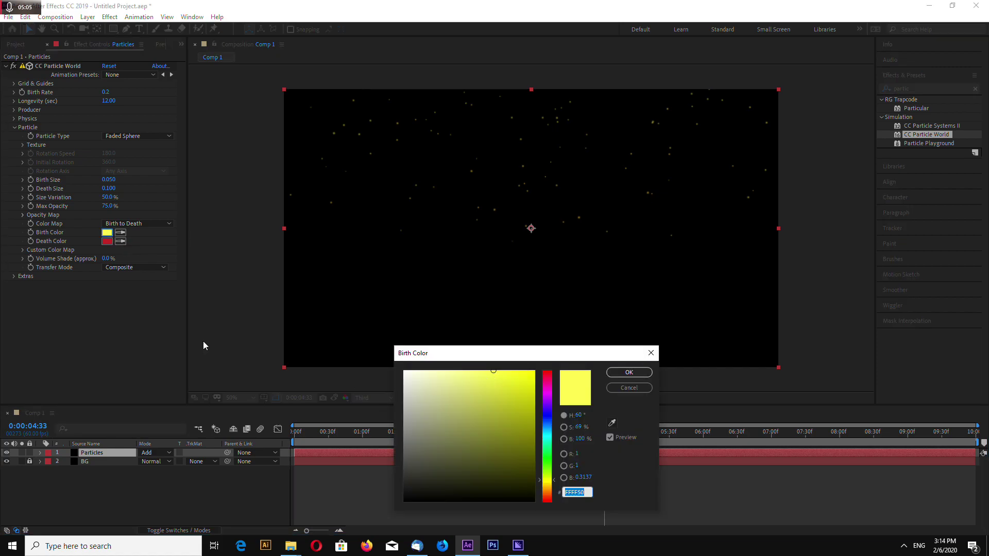
{"action": "left_click_drag", "start_coordinate": [490, 371], "coordinate": [459, 368]}
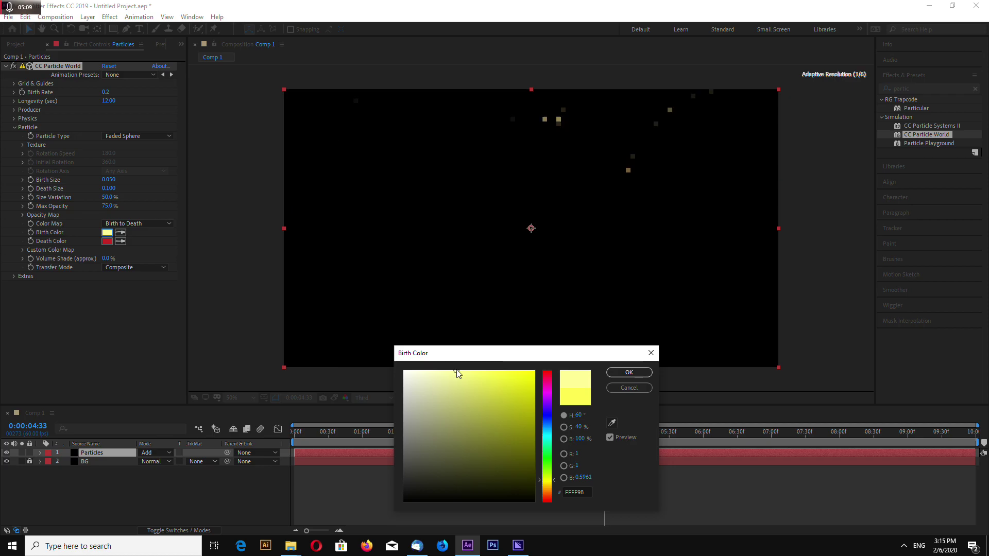
{"action": "left_click_drag", "start_coordinate": [456, 368], "coordinate": [452, 372]}
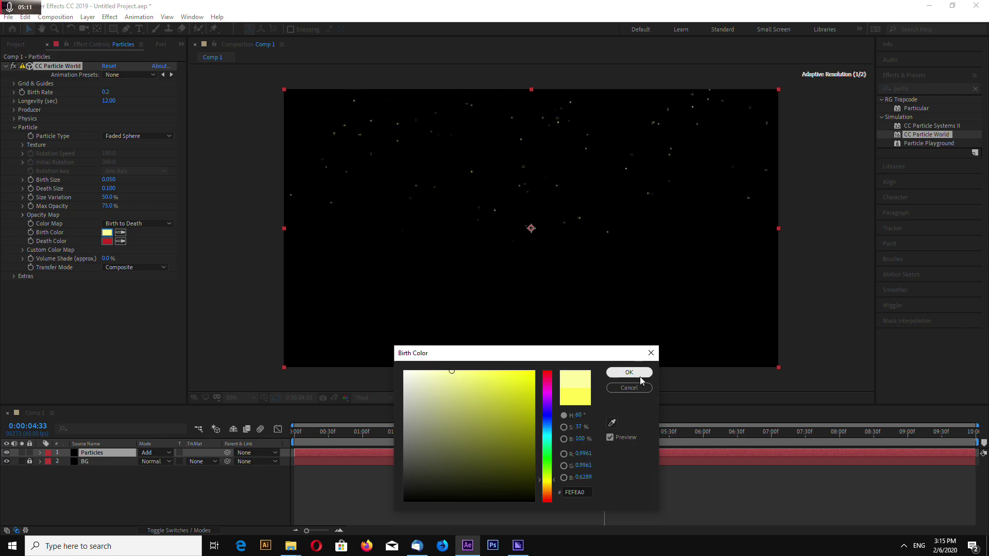
{"action": "left_click", "coordinate": [451, 372]}
{"action": "left_click", "coordinate": [629, 372]}
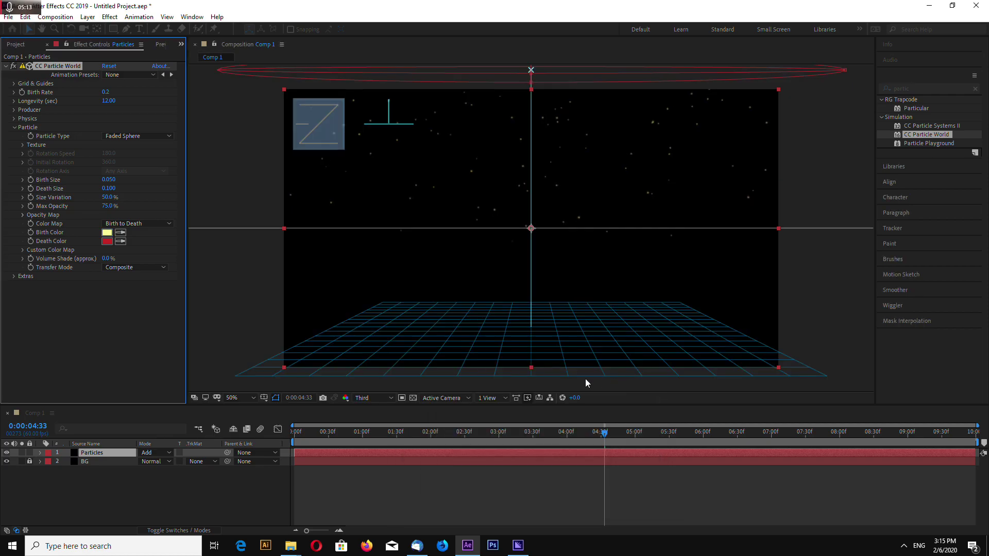
Set Birth Size to 0.100 and Death Size to 0.150, then preview the larger particles.
{"action": "left_click", "coordinate": [110, 180]}
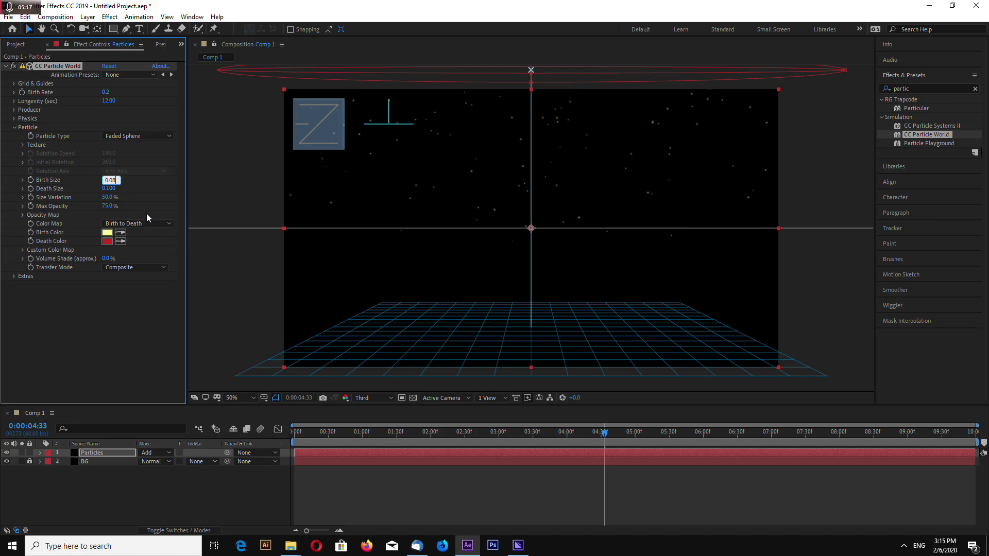
{"action": "key", "text": "Return"}
{"action": "left_click", "coordinate": [110, 188]}
{"action": "type", "text": "0.150"}
{"action": "left_click_drag", "start_coordinate": [618, 435], "coordinate": [674, 442]}
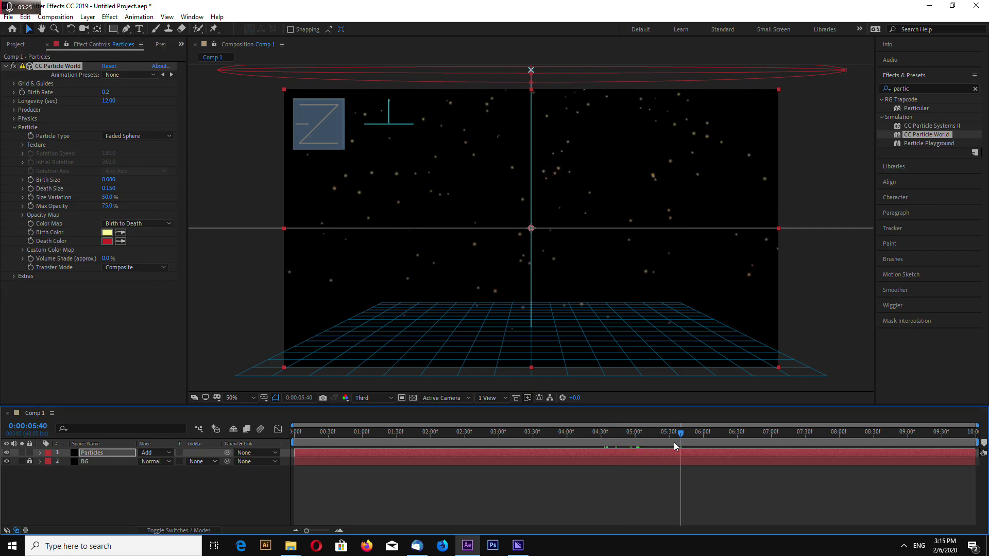
{"action": "left_click", "coordinate": [110, 180]}
{"action": "type", "text": "0.100"}
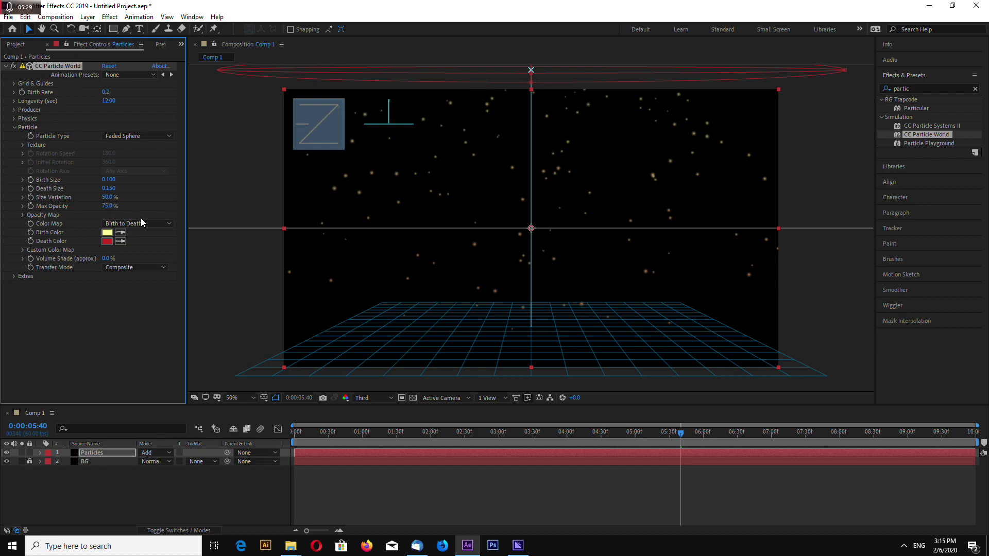
{"action": "mouse_move", "coordinate": [683, 435]}
{"action": "left_mouse_down"}
{"action": "mouse_move", "coordinate": [564, 435]}
{"action": "mouse_move", "coordinate": [690, 435]}
{"action": "left_mouse_up"}
{"action": "key", "text": "space"}
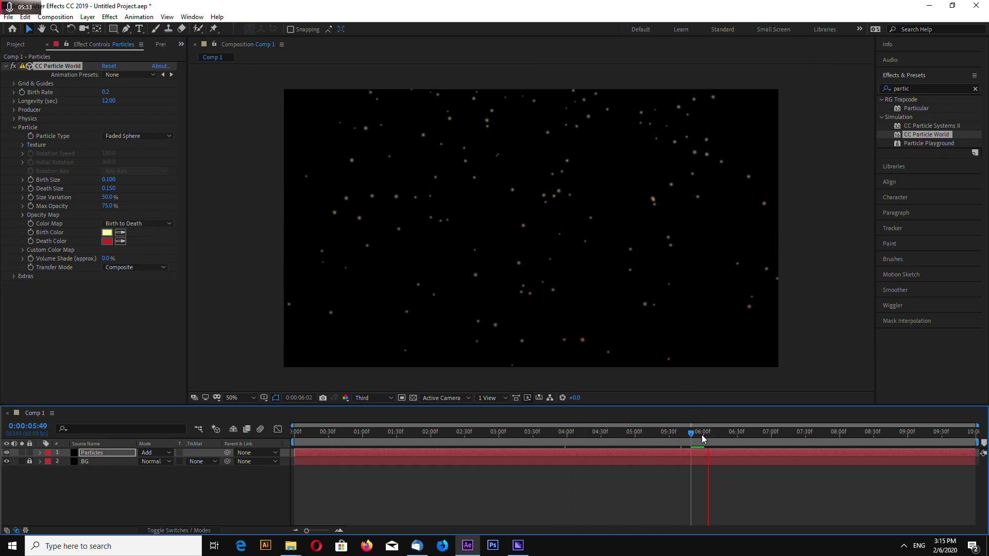
{"action": "mouse_move", "coordinate": [691, 433]}
{"action": "left_mouse_down"}
{"action": "mouse_move", "coordinate": [460, 435]}
{"action": "mouse_move", "coordinate": [541, 438]}
{"action": "left_mouse_up"}
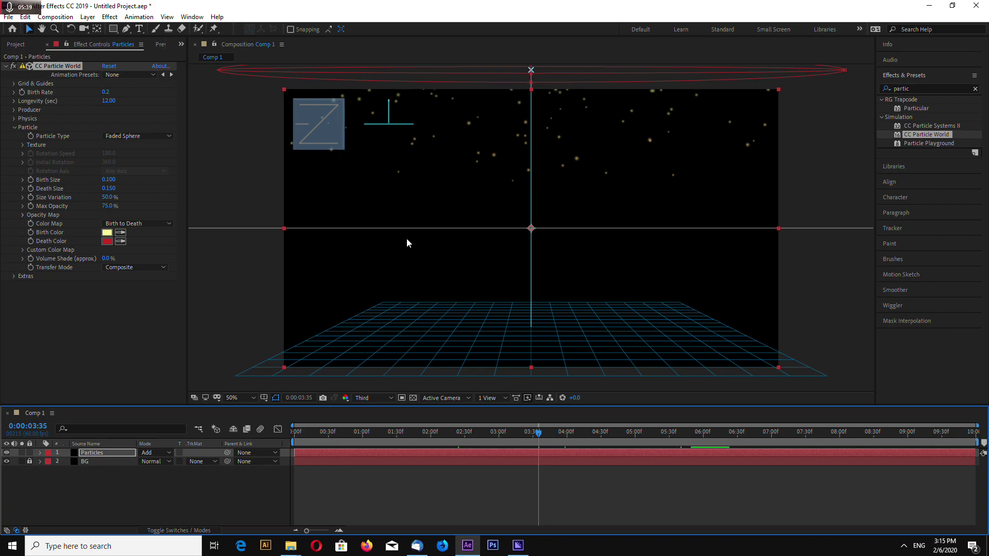
Search 'glow' in Effects & Presets and apply Glow to the Particles layer.
{"action": "left_click", "coordinate": [914, 87]}
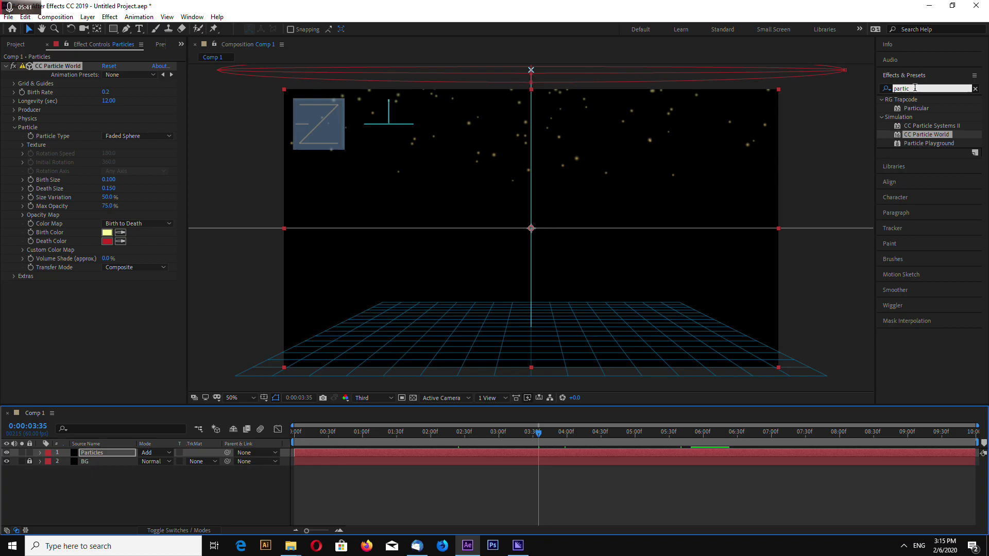
{"action": "key", "text": "BackSpace"}
{"action": "key", "text": "Down"}
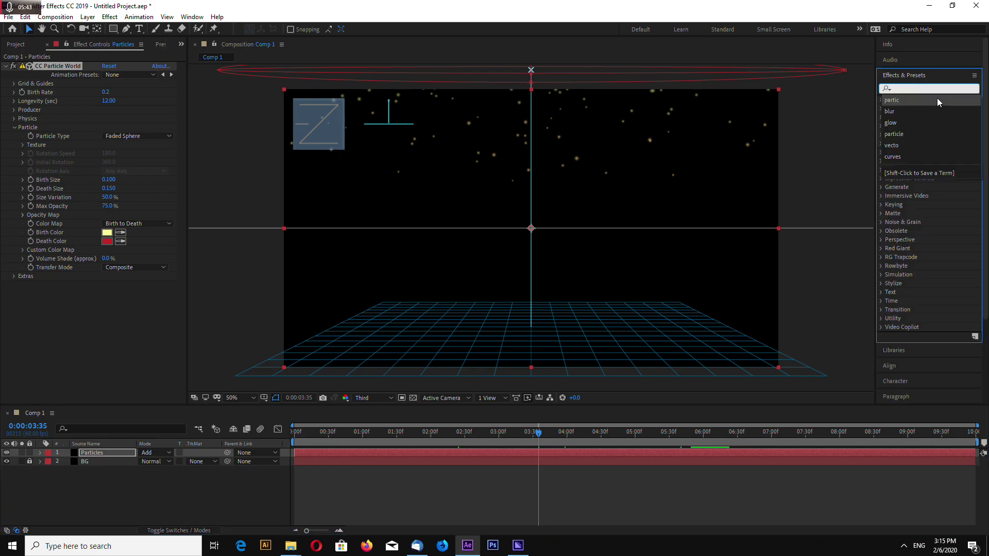
{"action": "type", "text": "glow"}
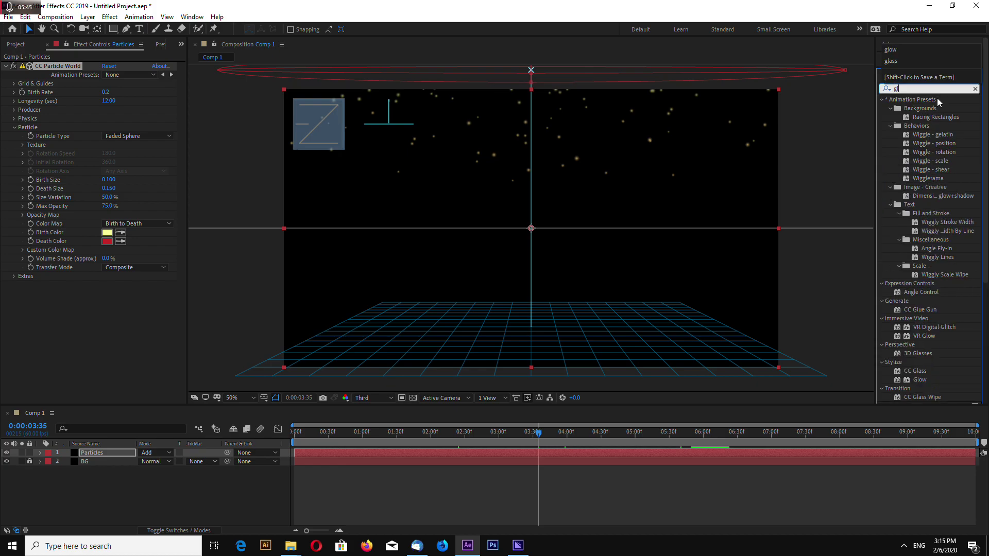
{"action": "left_click_drag", "start_coordinate": [921, 152], "coordinate": [108, 462]}
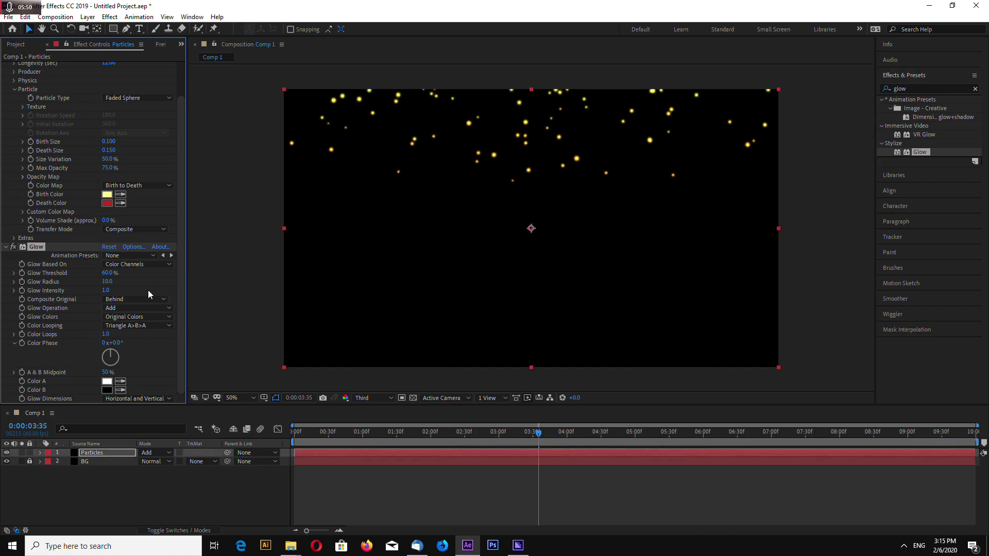
Set the Glow Threshold to 50% and Radius to 30.
{"action": "left_click", "coordinate": [107, 273]}
{"action": "type", "text": "50"}
{"action": "key", "text": "Return"}
{"action": "key", "text": "shift+Tab"}
{"action": "type", "text": "50"}
{"action": "key", "text": "Return"}
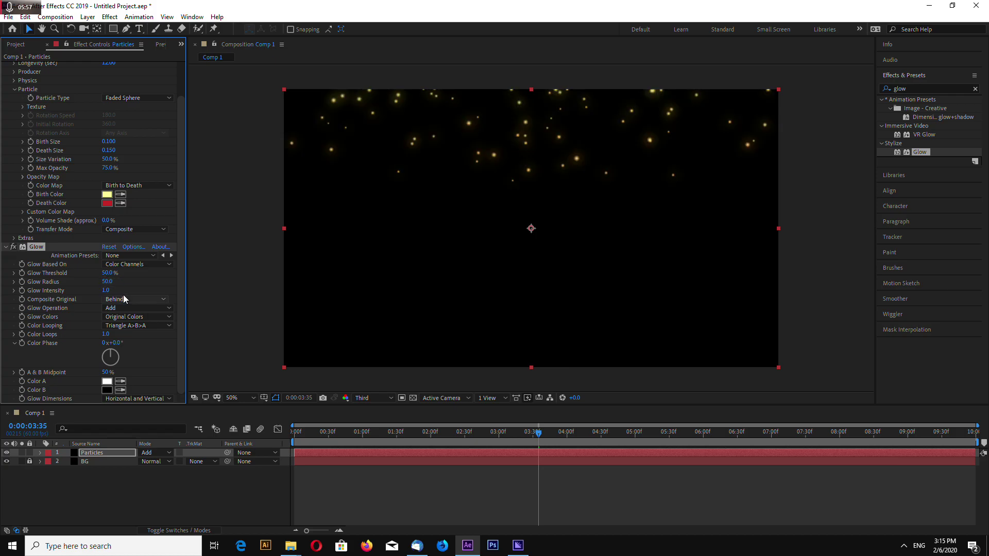
{"action": "type", "text": "20"}
{"action": "key", "text": "Return"}
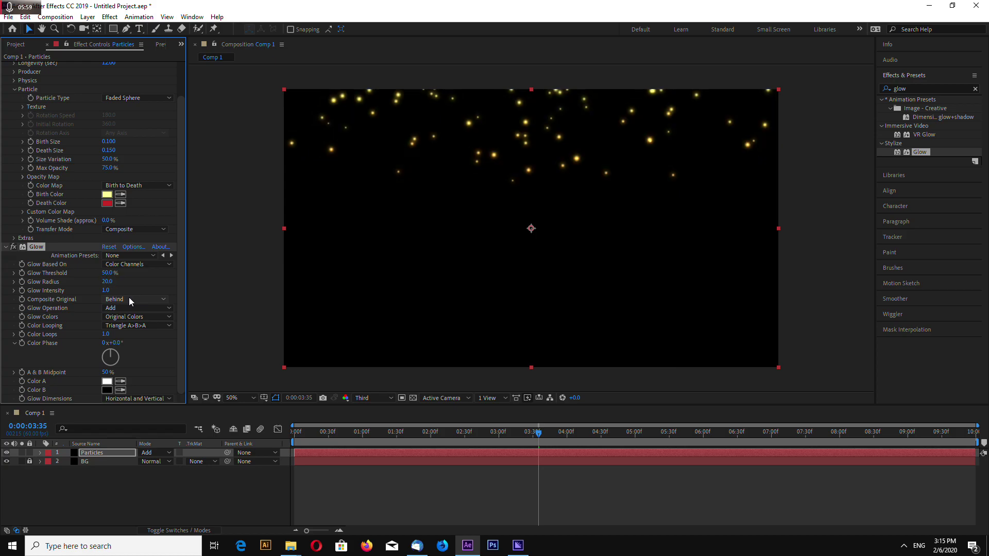
{"action": "left_click_drag", "start_coordinate": [106, 284], "coordinate": [143, 314]}
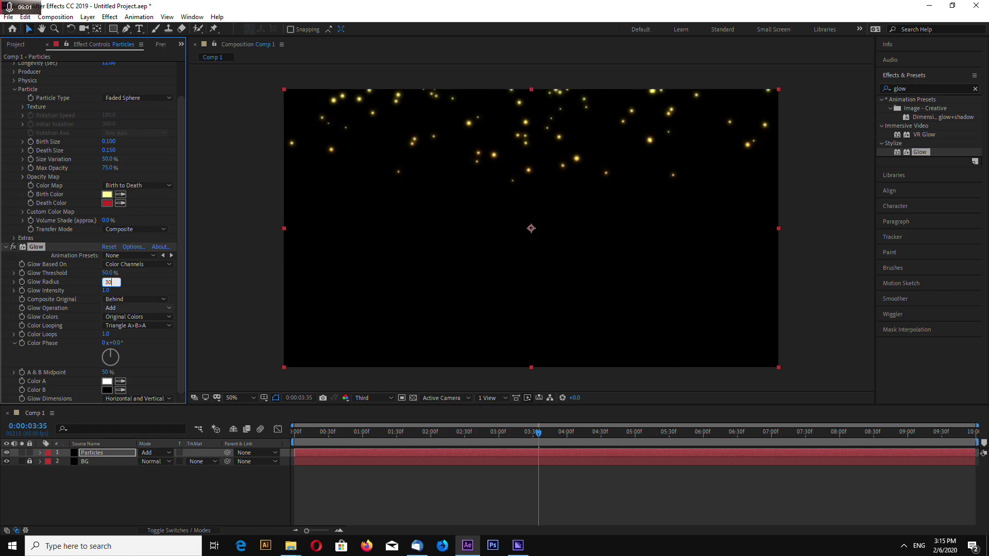
Set the Glow Intensity to 2 and preview the glowing particles.
{"action": "left_click", "coordinate": [106, 290]}
{"action": "type", "text": "2"}
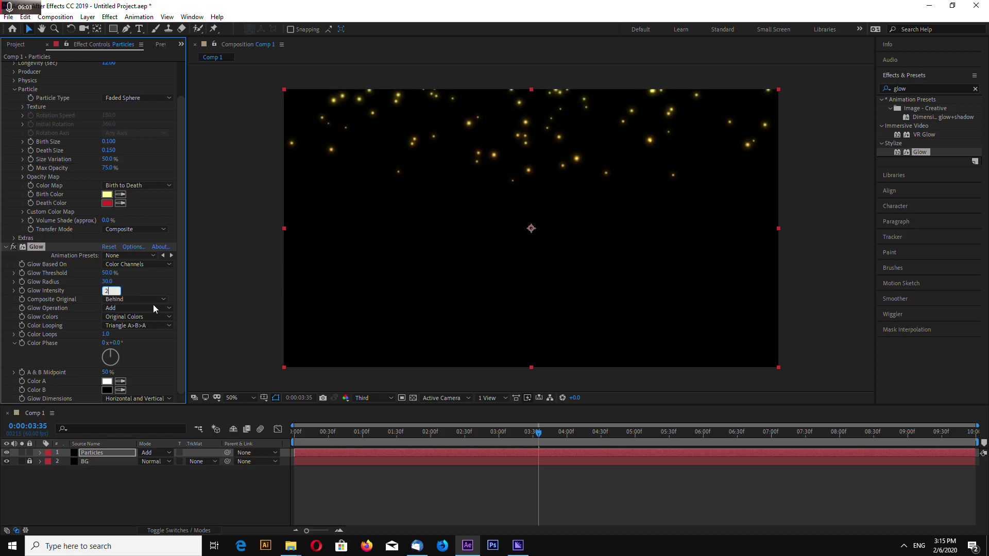
{"action": "key", "text": "Return"}
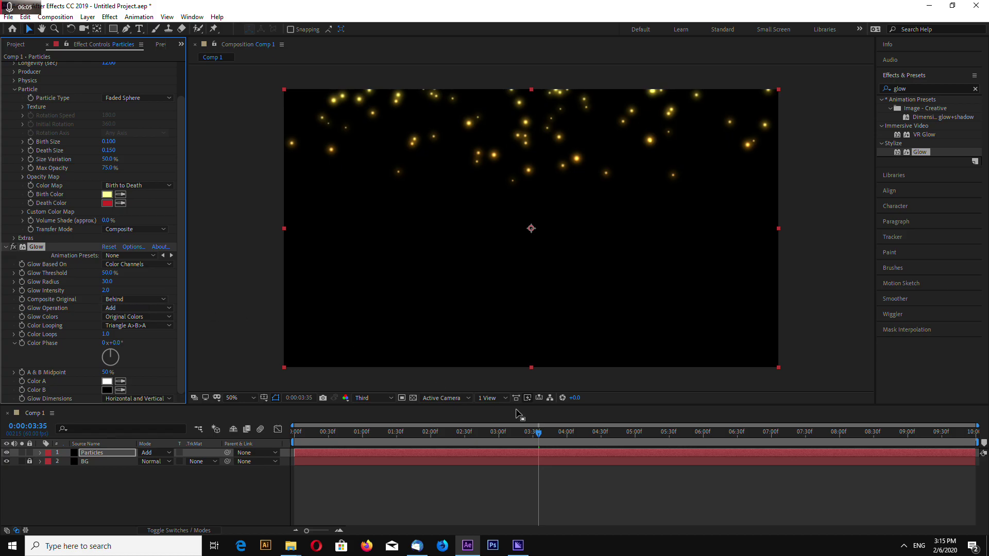
{"action": "left_click_drag", "start_coordinate": [533, 434], "coordinate": [596, 443]}
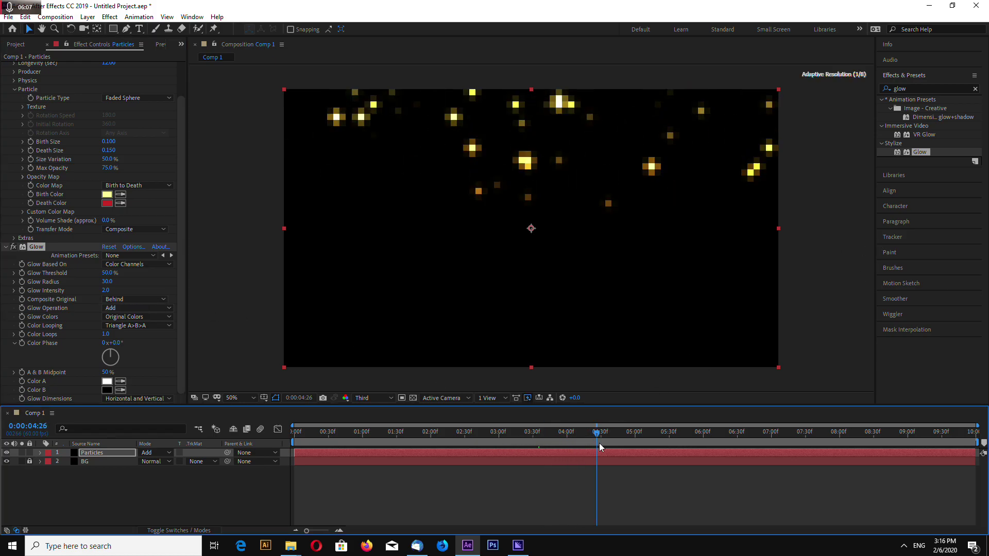
{"action": "key", "text": "space"}
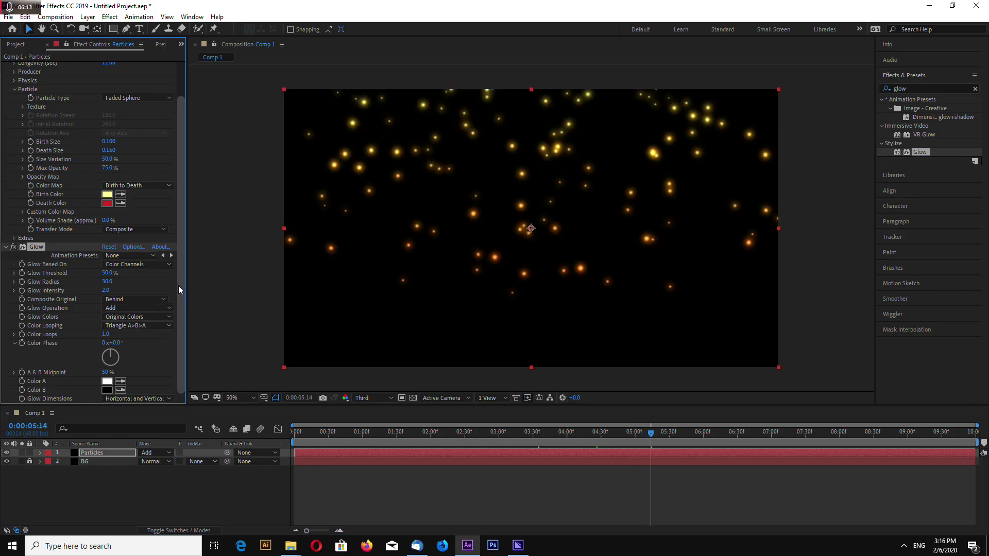
Search 'light' and apply CC Light Burst 2.5 to the Particles layer.
{"action": "scroll", "coordinate": [178, 285], "scroll_direction": "up", "scroll_amount": 2}
{"action": "scroll", "coordinate": [181, 316], "scroll_direction": "down", "scroll_amount": 2}
{"action": "scroll", "coordinate": [181, 258], "scroll_direction": "up", "scroll_amount": 2}
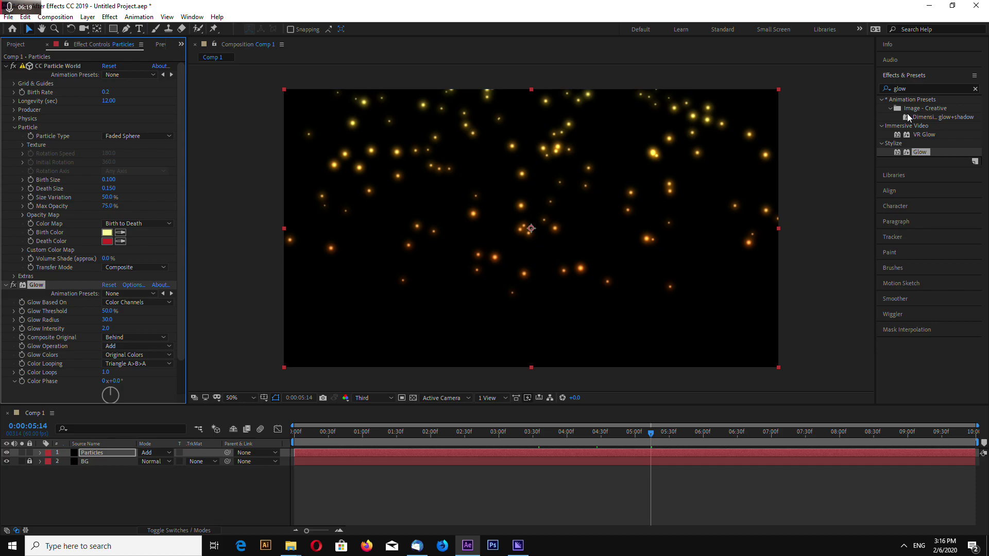
{"action": "left_click", "coordinate": [926, 89]}
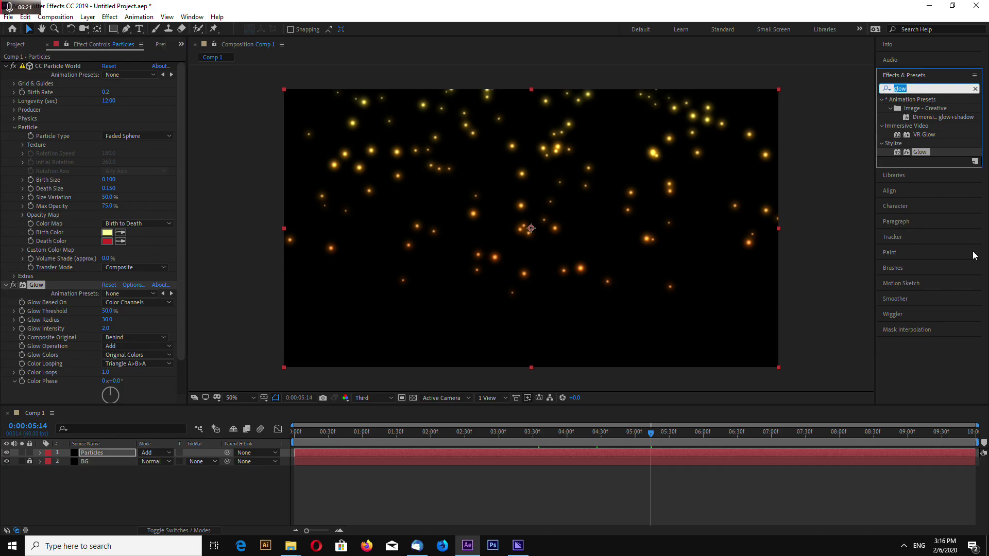
{"action": "type", "text": "light"}
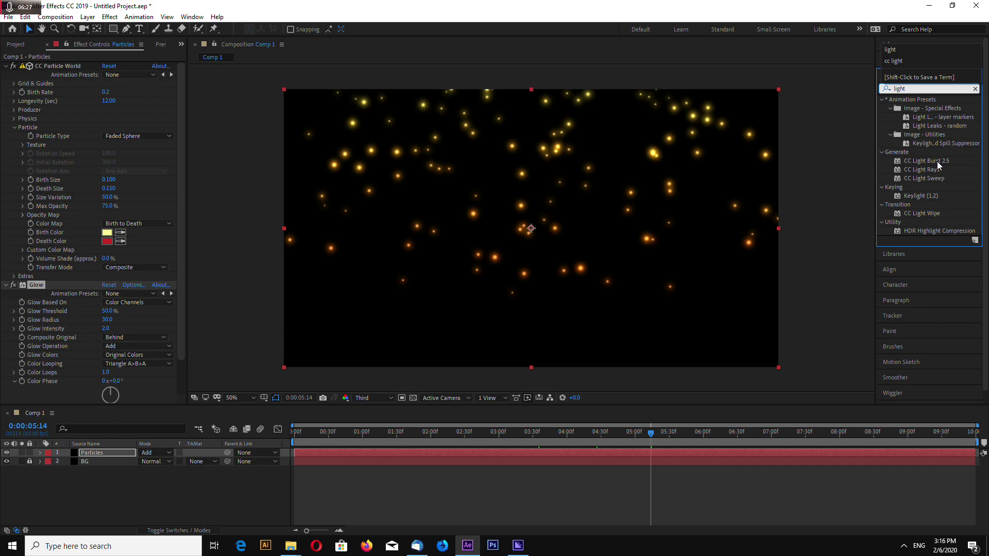
{"action": "left_click_drag", "start_coordinate": [937, 162], "coordinate": [103, 452]}
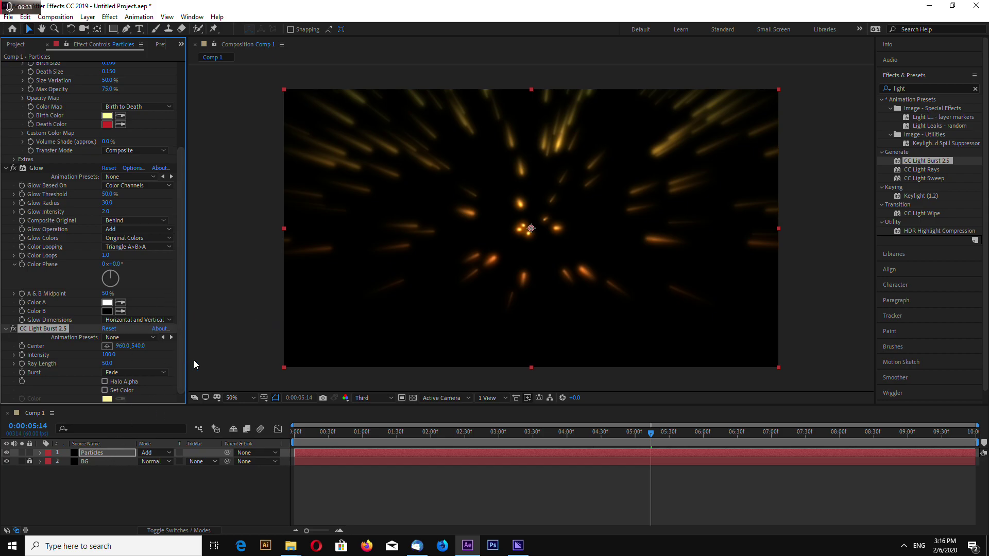
Set the light burst Intensity to 30000 and Ray Length to 200.
{"action": "left_click", "coordinate": [111, 356]}
{"action": "type", "text": "00"}
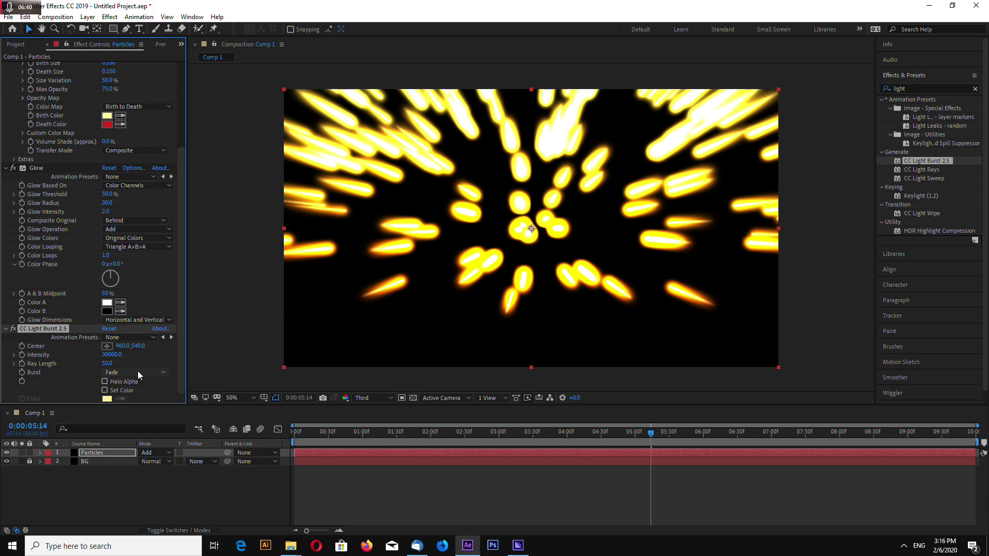
{"action": "left_click", "coordinate": [107, 364]}
{"action": "type", "text": "200"}
{"action": "key", "text": "Return"}
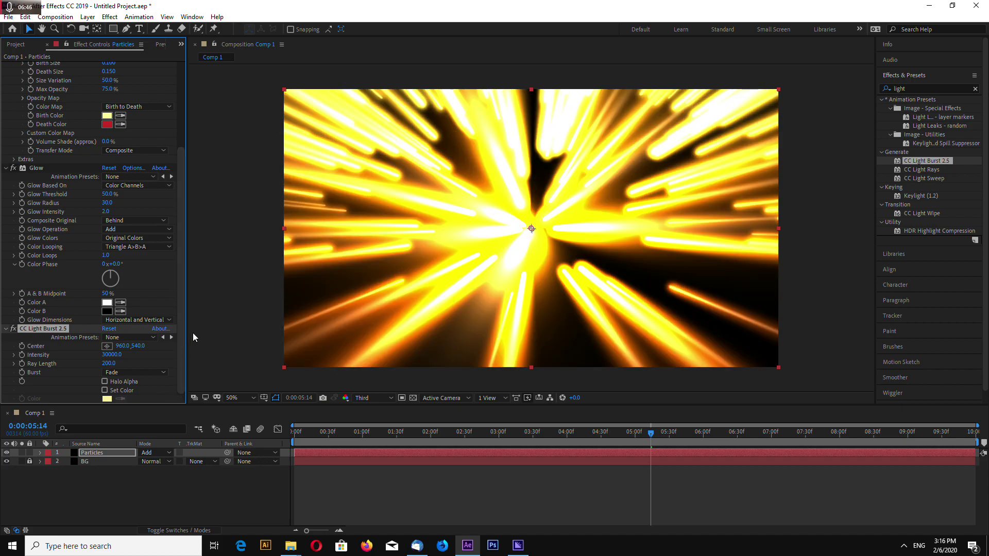
Scrub the burst centre down to 960, 1423, below the frame.
{"action": "mouse_move", "coordinate": [138, 349]}
{"action": "left_mouse_down"}
{"action": "mouse_move", "coordinate": [111, 345]}
{"action": "mouse_move", "coordinate": [218, 345]}
{"action": "left_mouse_up"}
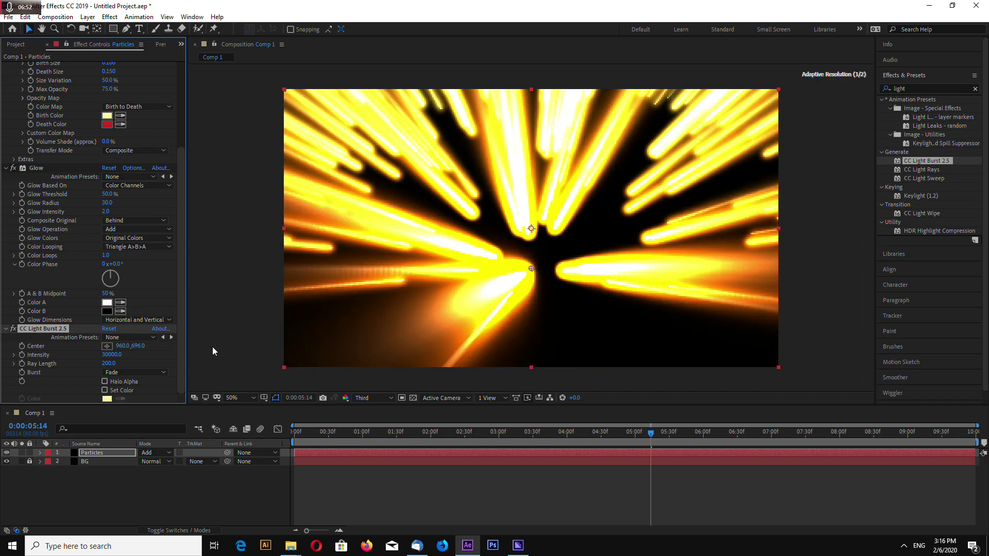
{"action": "left_click_drag", "start_coordinate": [138, 345], "coordinate": [277, 350]}
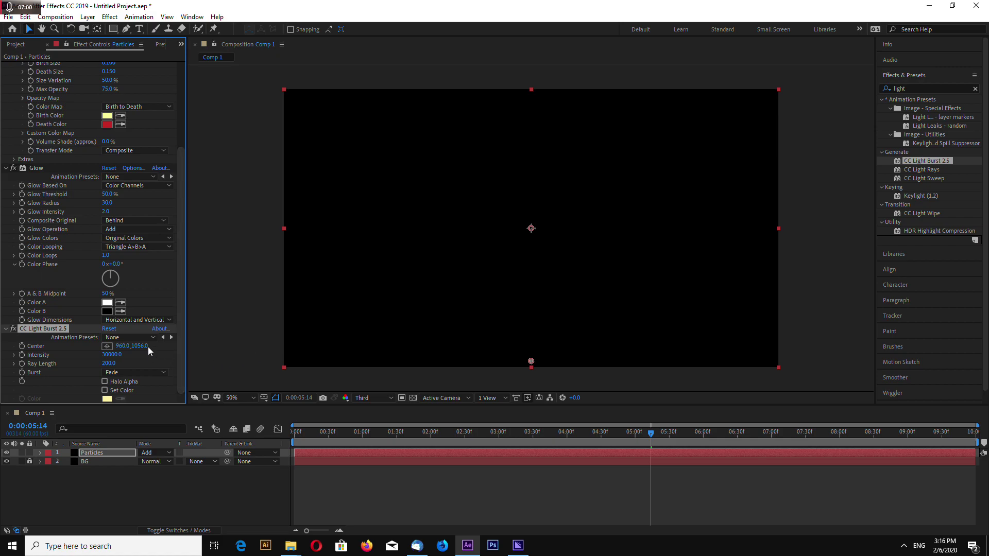
{"action": "left_click_drag", "start_coordinate": [149, 348], "coordinate": [277, 345]}
{"action": "left_click_drag", "start_coordinate": [138, 350], "coordinate": [199, 348]}
Lower the burst centre further and set Intensity 2000 with Ray Length 50.
{"action": "left_click", "coordinate": [547, 434]}
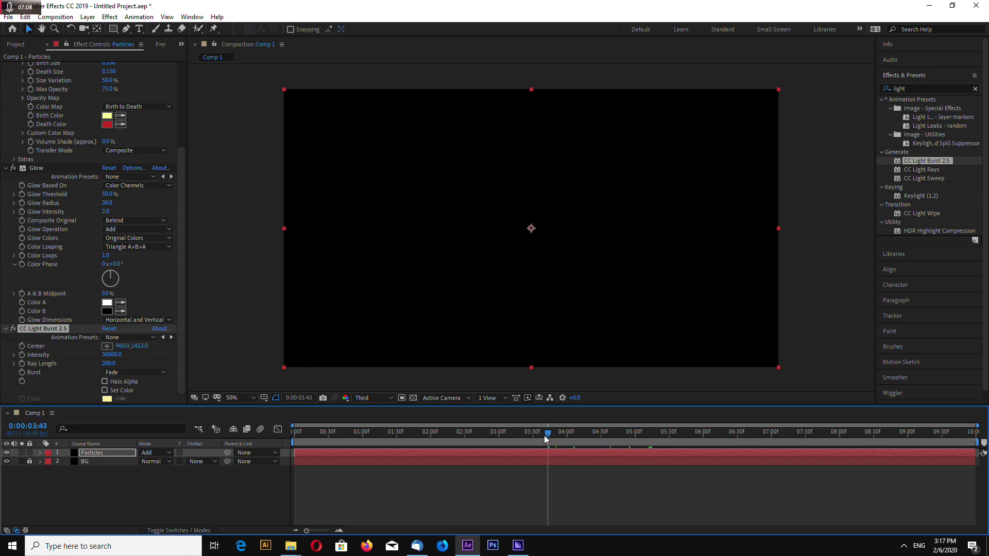
{"action": "left_click_drag", "start_coordinate": [141, 346], "coordinate": [207, 350]}
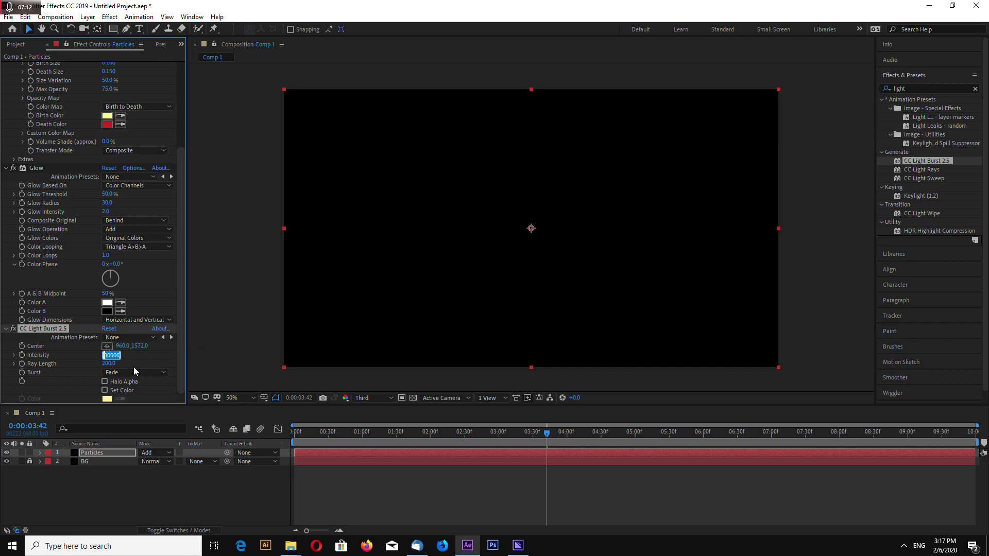
{"action": "type", "text": "2000"}
{"action": "key", "text": "Tab"}
{"action": "type", "text": "50"}
{"action": "key", "text": "Return"}
{"action": "left_click_drag", "start_coordinate": [547, 433], "coordinate": [674, 436]}
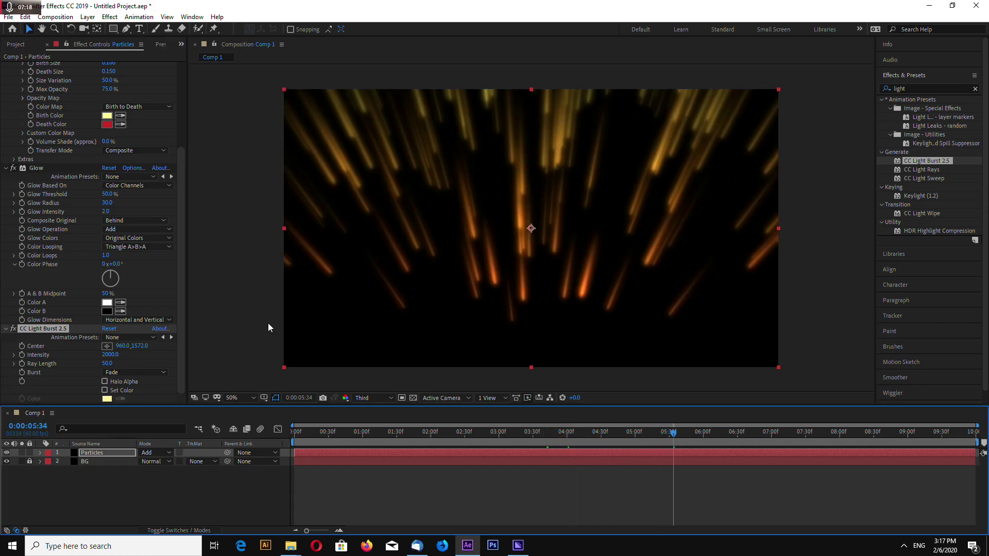
Set light burst Intensity to 30000 and Center Y to 10000, then scrub to check the streaks.
{"action": "left_click", "coordinate": [110, 355]}
{"action": "type", "text": "30000"}
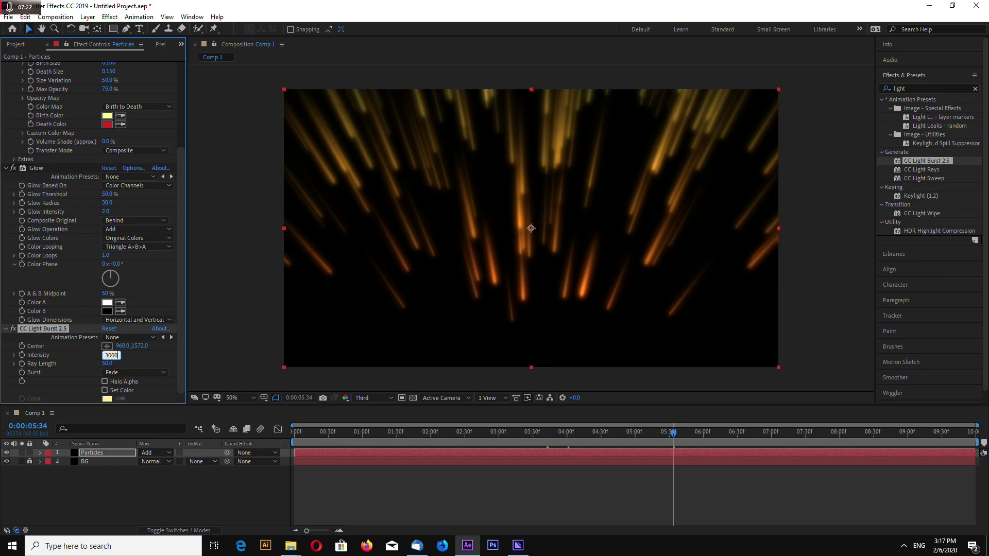
{"action": "key", "text": "Return"}
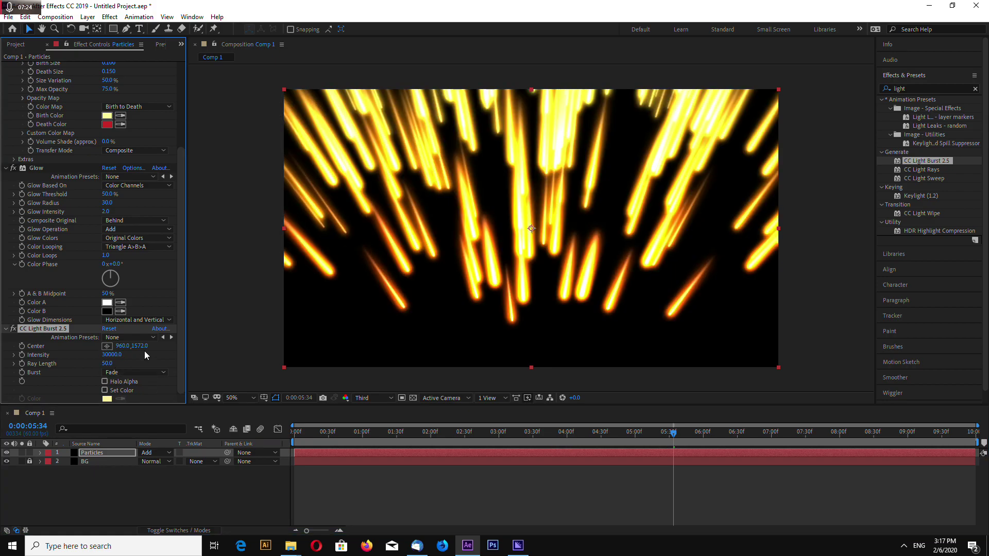
{"action": "left_click_drag", "start_coordinate": [148, 349], "coordinate": [170, 349]}
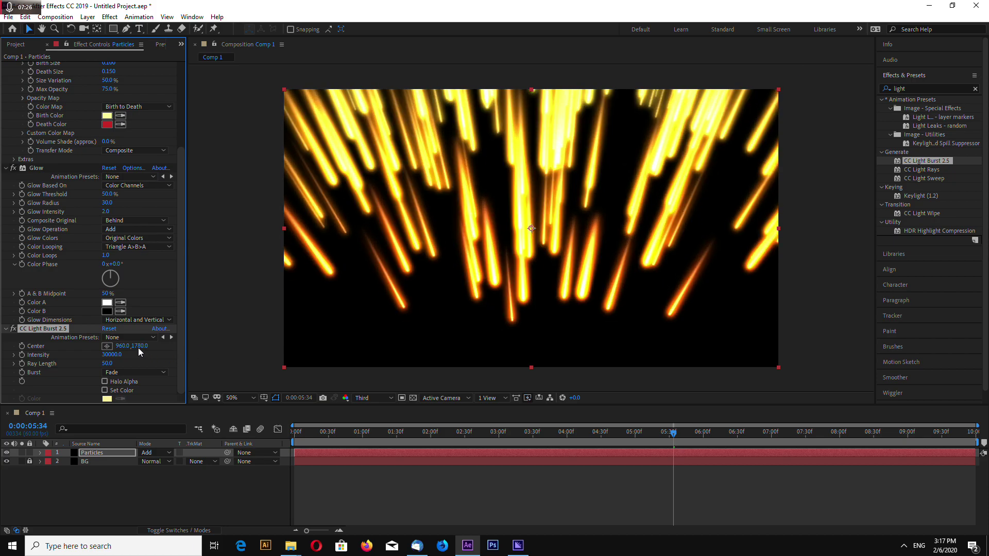
{"action": "left_click", "coordinate": [140, 346]}
{"action": "type", "text": "10000"}
{"action": "key", "text": "Return"}
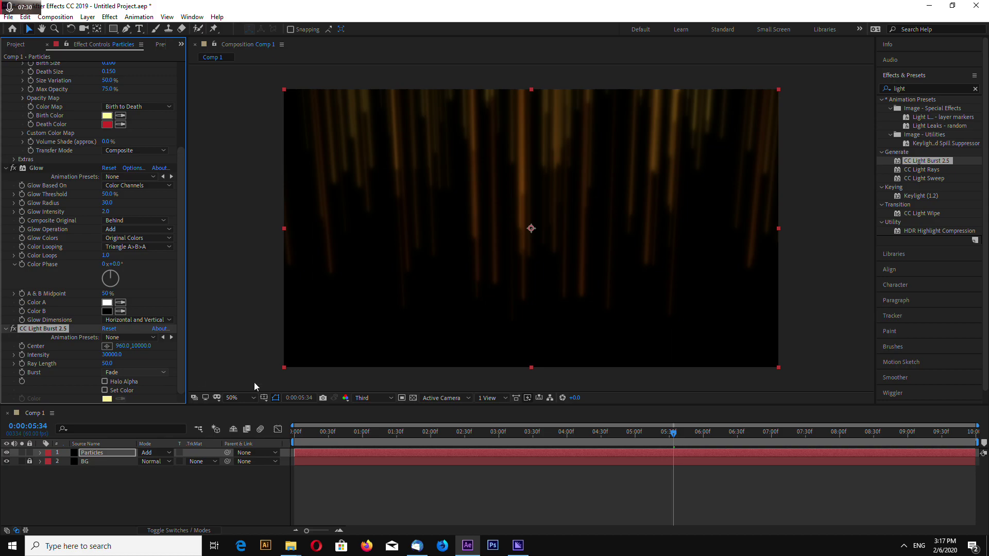
{"action": "left_click", "coordinate": [670, 434]}
{"action": "mouse_move", "coordinate": [671, 438]}
{"action": "left_mouse_down"}
{"action": "mouse_move", "coordinate": [607, 436]}
{"action": "mouse_move", "coordinate": [719, 437]}
{"action": "left_mouse_up"}
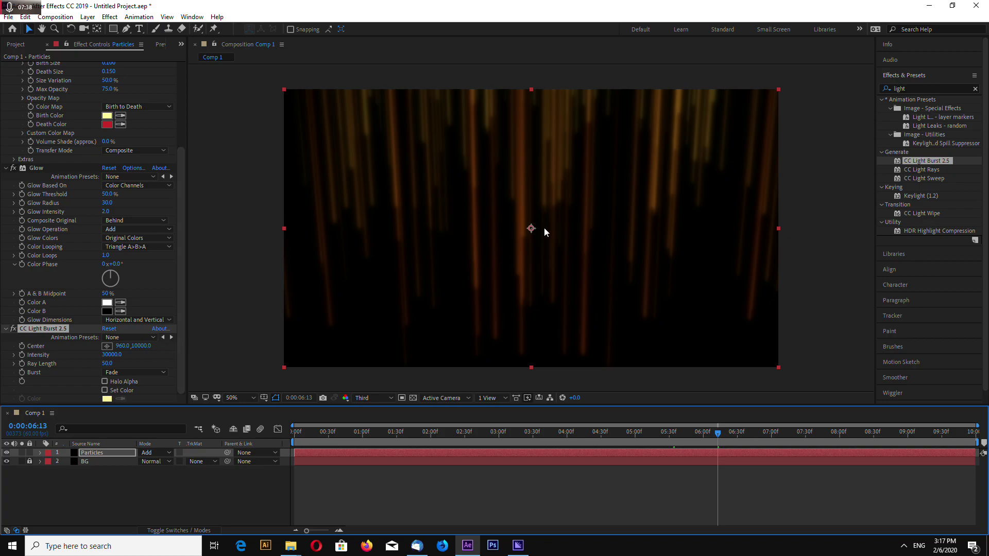
{"action": "scroll", "coordinate": [525, 309], "scroll_direction": "down", "scroll_amount": 2}
{"action": "scroll", "coordinate": [524, 376], "scroll_direction": "down", "scroll_amount": 2}
{"action": "scroll", "coordinate": [525, 387], "scroll_direction": "down", "scroll_amount": 4}
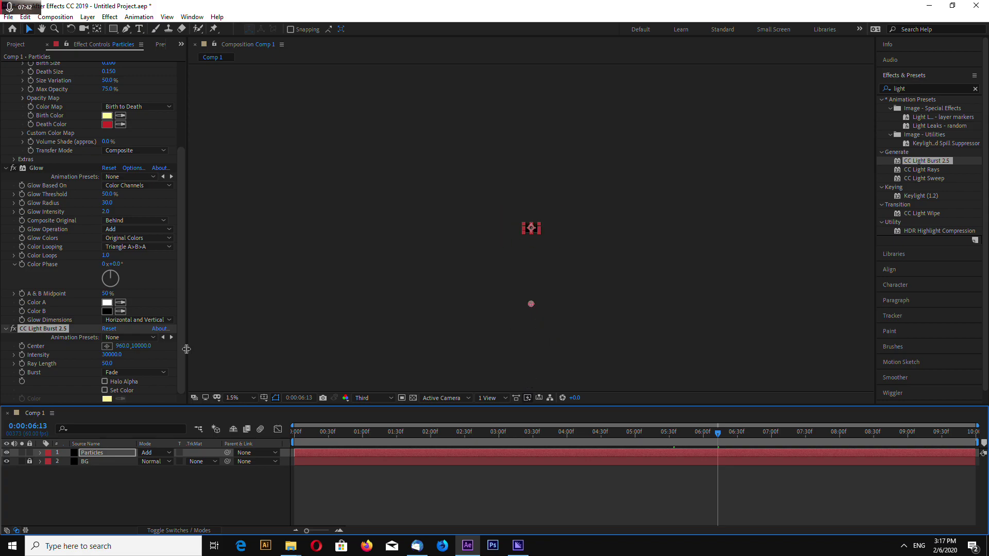
{"action": "scroll", "coordinate": [581, 308], "scroll_direction": "up", "scroll_amount": 1}
{"action": "scroll", "coordinate": [663, 270], "scroll_direction": "up", "scroll_amount": 3}
{"action": "scroll", "coordinate": [774, 244], "scroll_direction": "up", "scroll_amount": 2}
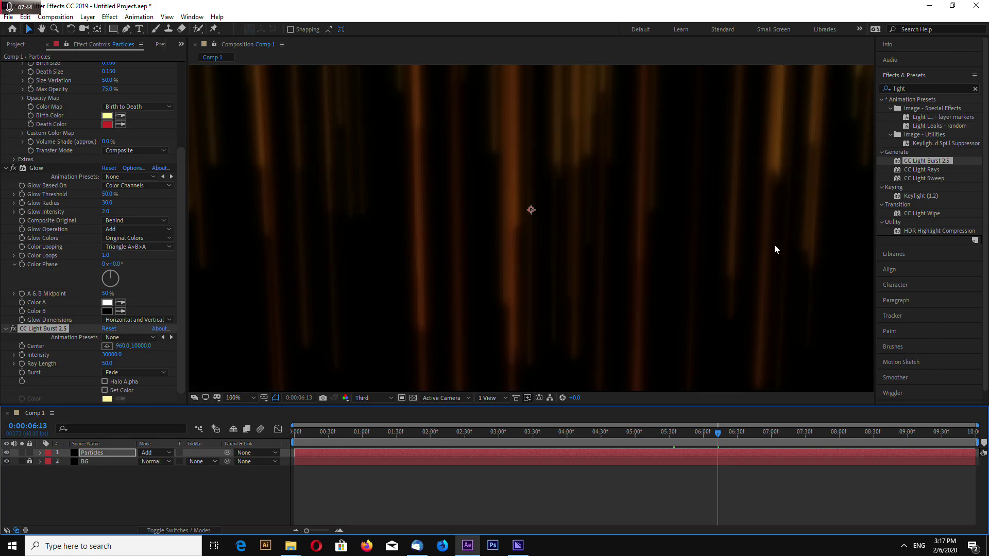
{"action": "scroll", "coordinate": [814, 308], "scroll_direction": "down", "scroll_amount": 1}
{"action": "mouse_move", "coordinate": [719, 432]}
{"action": "left_mouse_down"}
{"action": "mouse_move", "coordinate": [549, 433]}
{"action": "mouse_move", "coordinate": [671, 433]}
{"action": "mouse_move", "coordinate": [661, 432]}
{"action": "left_mouse_up"}
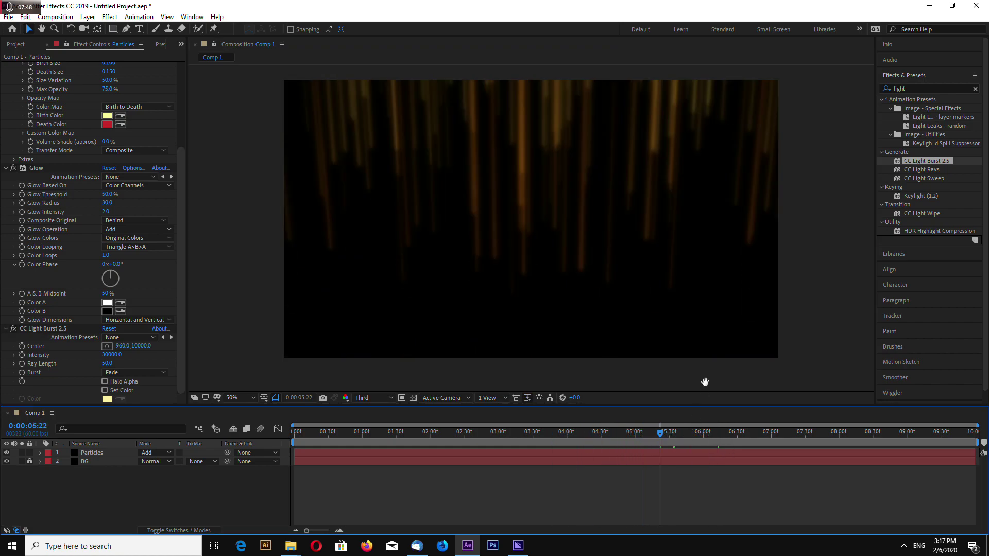
{"action": "key", "text": "space"}
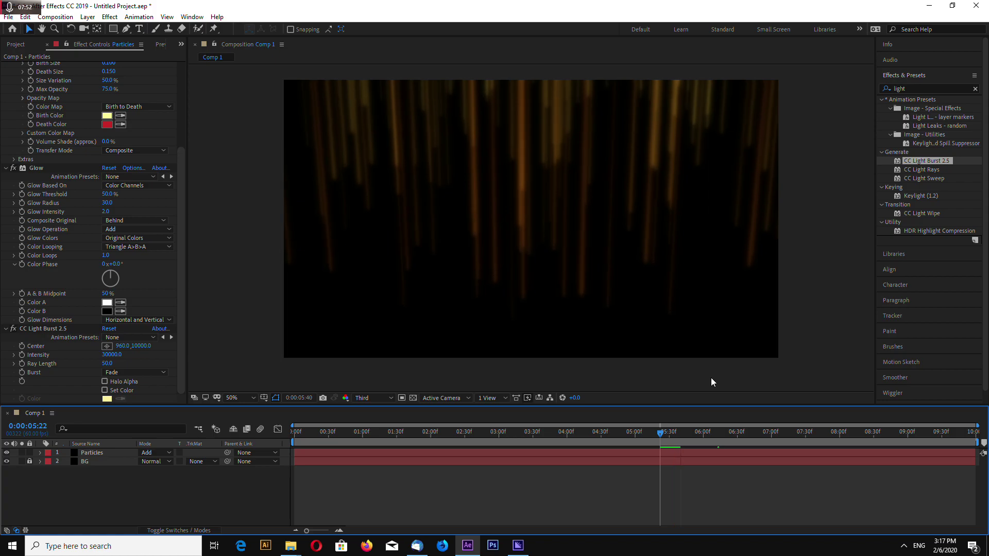
Try Ray Lengths of 20 and 10, settling on 15.
{"action": "left_click", "coordinate": [658, 433]}
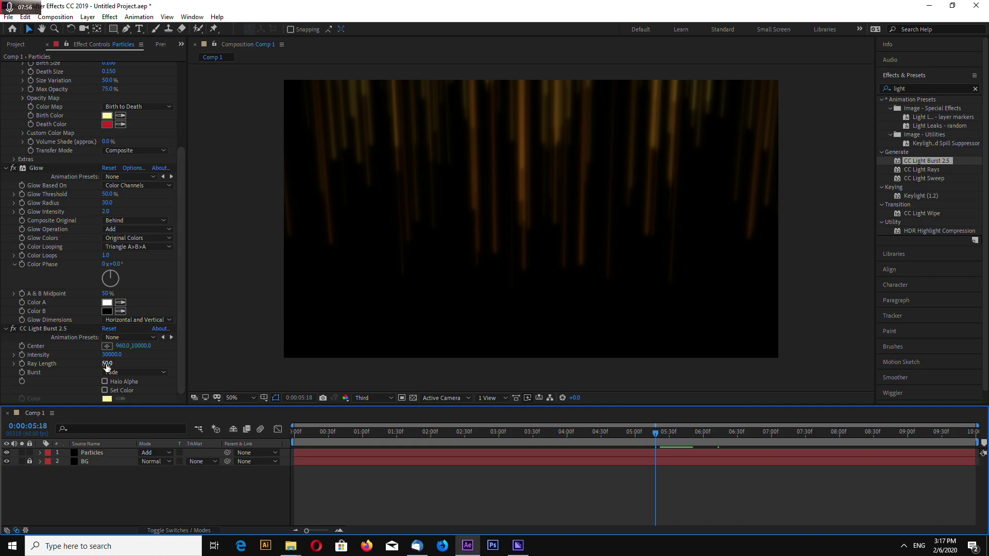
{"action": "left_click", "coordinate": [107, 364]}
{"action": "type", "text": "20"}
{"action": "key", "text": "Return"}
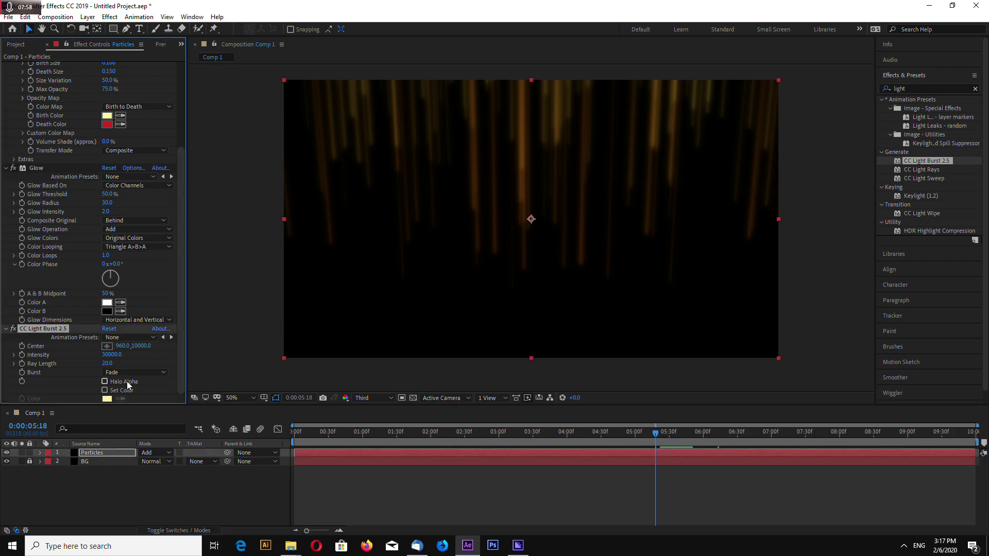
{"action": "key", "text": "space"}
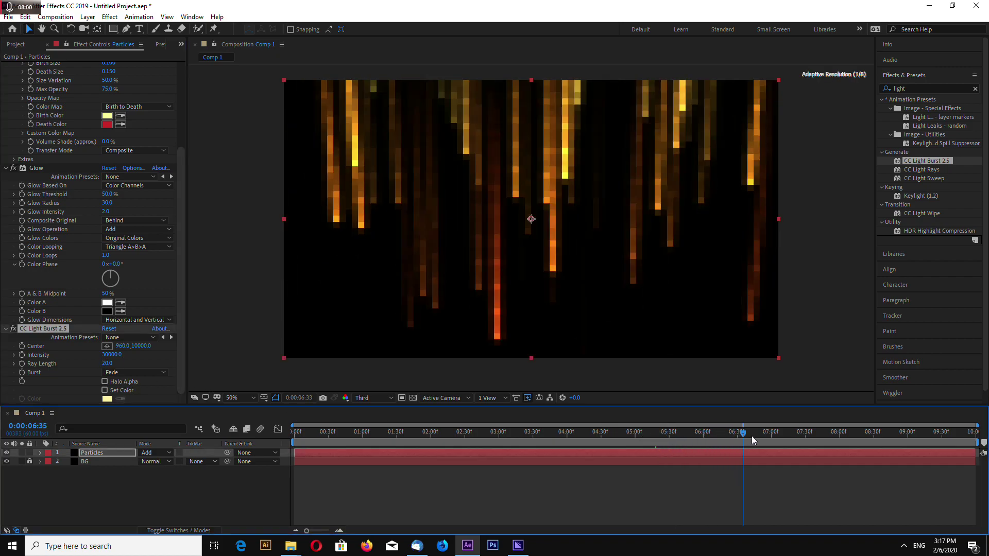
{"action": "left_click", "coordinate": [107, 363]}
{"action": "type", "text": "10"}
{"action": "key", "text": "Return"}
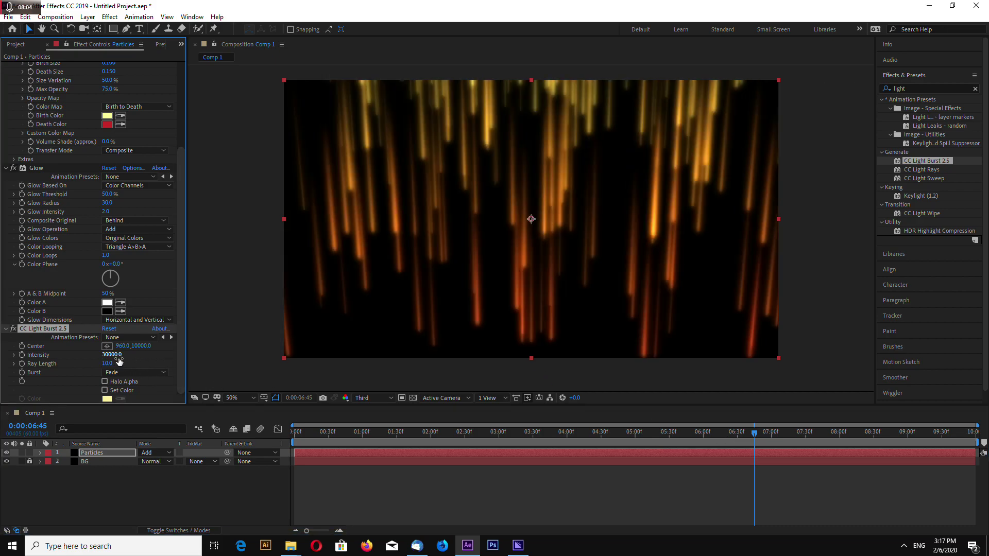
{"action": "left_click", "coordinate": [118, 363]}
{"action": "type", "text": "15"}
{"action": "key", "text": "Return"}
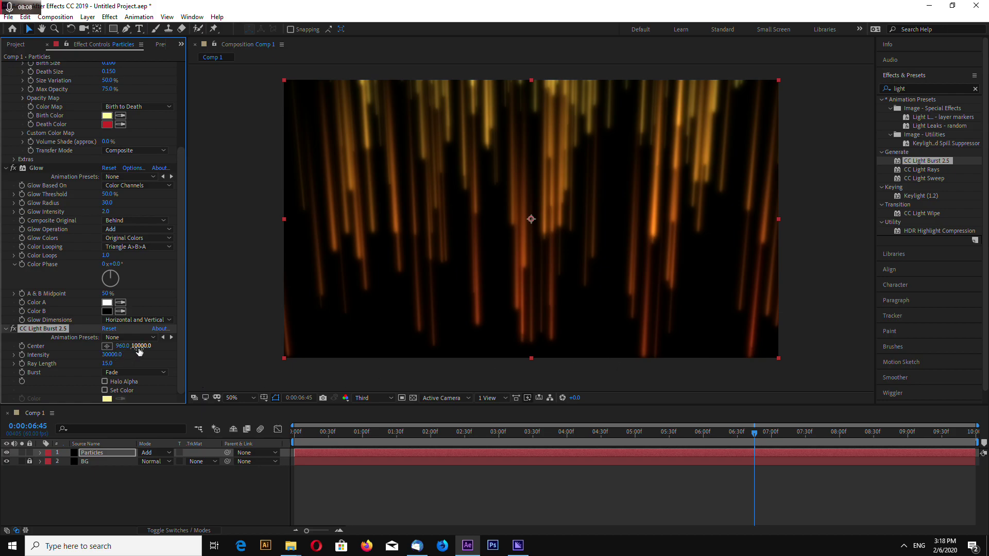
Move the burst centre down to 12000, then 14000, and scrub to review.
{"action": "key", "text": "Return"}
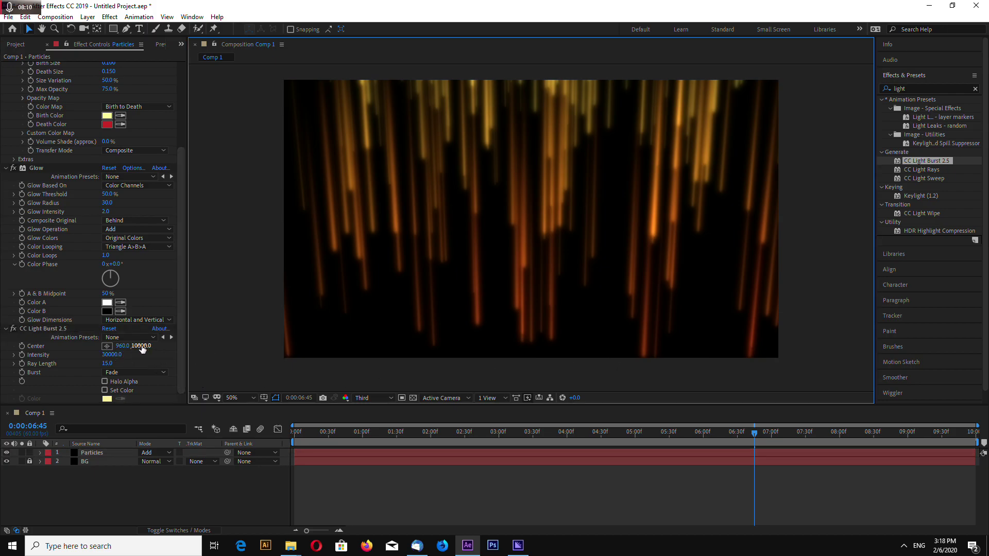
{"action": "left_click", "coordinate": [143, 349]}
{"action": "type", "text": "1"}
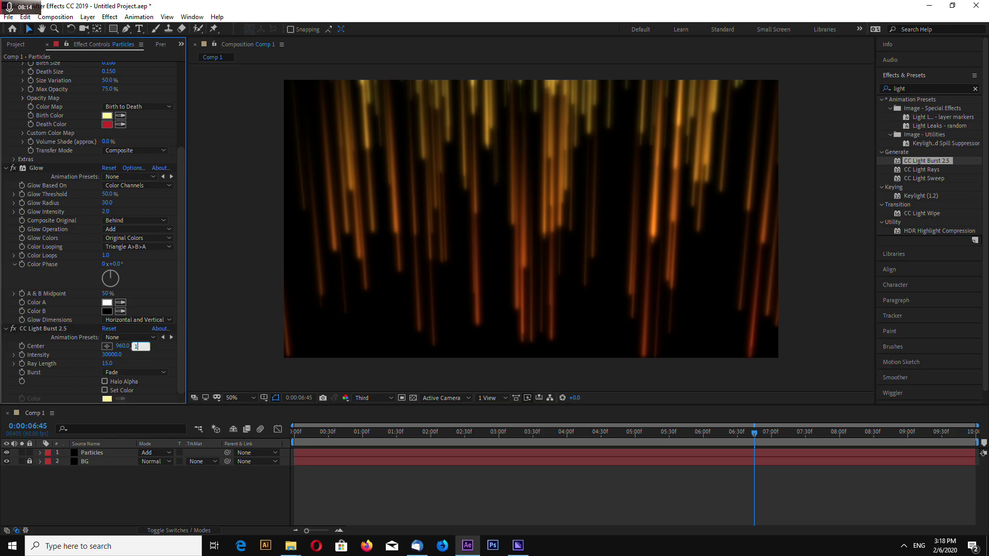
{"action": "type", "text": "2000"}
{"action": "key", "text": "Return"}
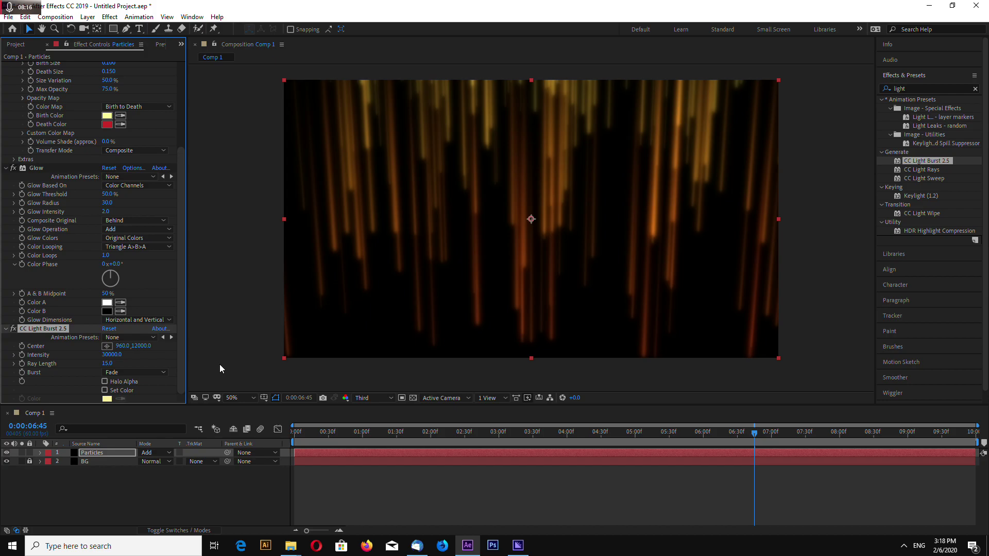
{"action": "left_click", "coordinate": [139, 346]}
{"action": "key", "text": "Return"}
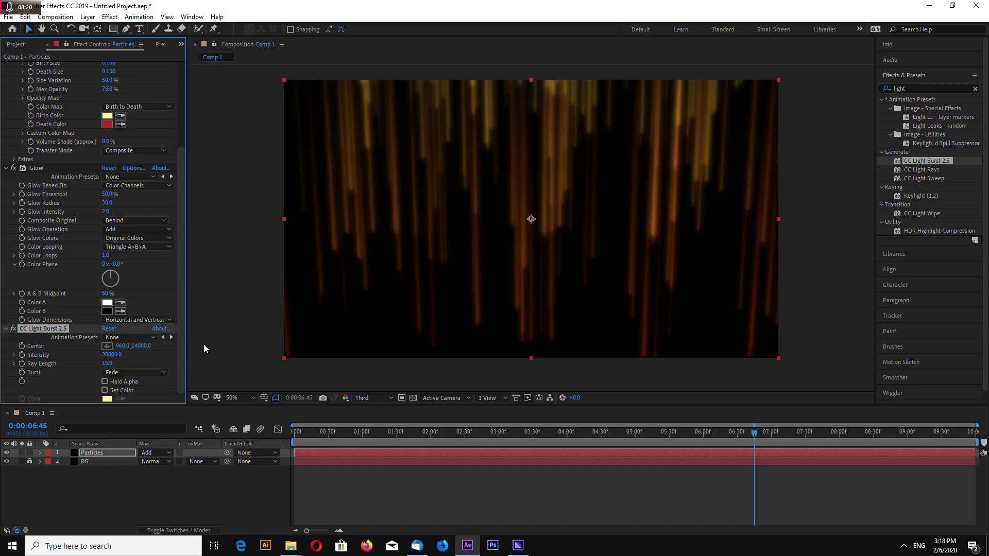
{"action": "left_click", "coordinate": [210, 335]}
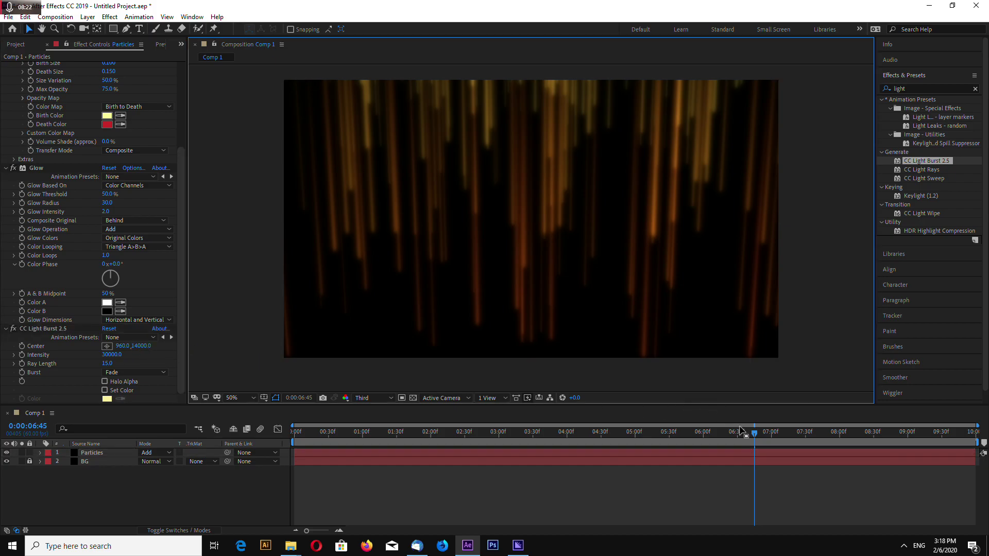
{"action": "mouse_move", "coordinate": [736, 434]}
{"action": "left_mouse_down"}
{"action": "mouse_move", "coordinate": [493, 437]}
{"action": "mouse_move", "coordinate": [718, 434]}
{"action": "left_mouse_up"}
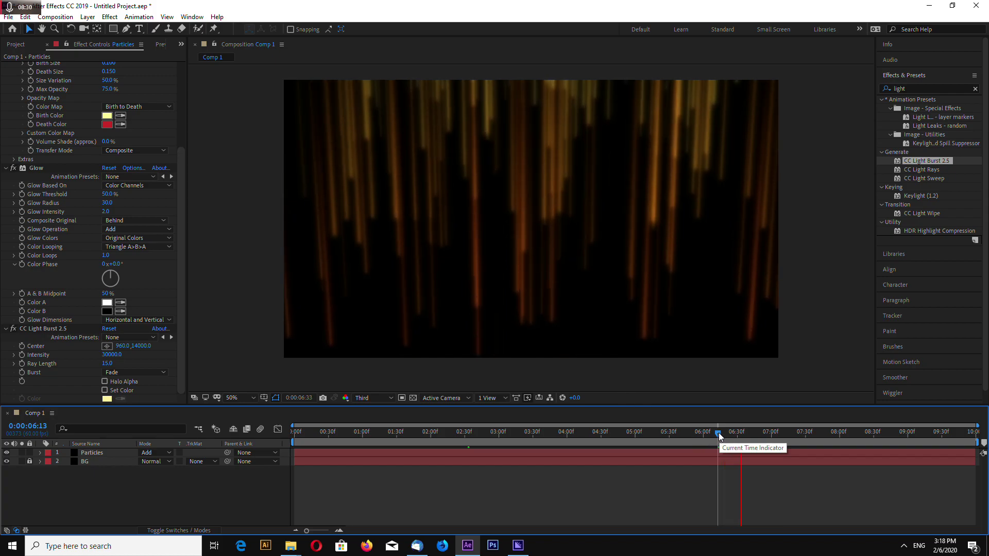
{"action": "mouse_move", "coordinate": [718, 434]}
{"action": "left_mouse_down"}
{"action": "mouse_move", "coordinate": [699, 434]}
{"action": "mouse_move", "coordinate": [710, 434]}
{"action": "left_mouse_up"}
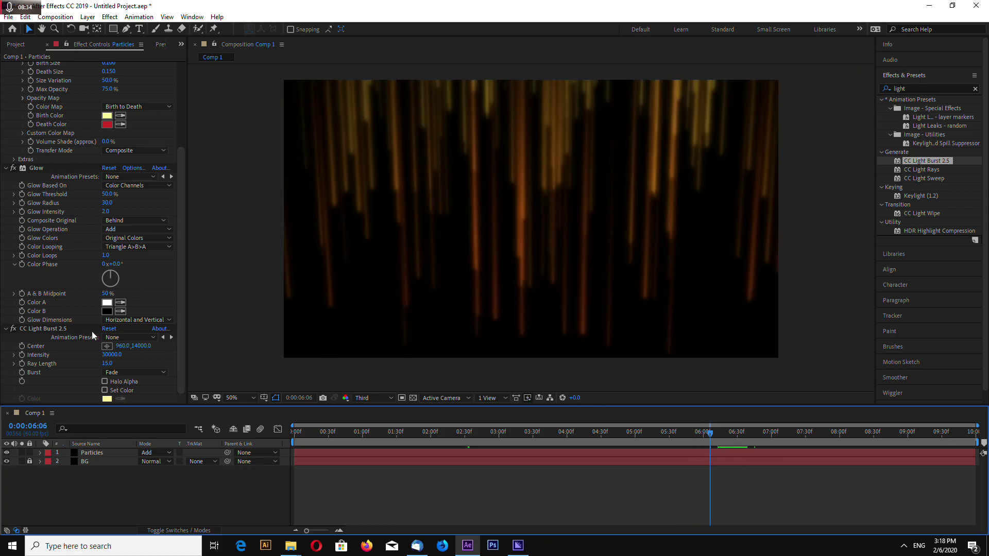
{"action": "left_click", "coordinate": [42, 328]}
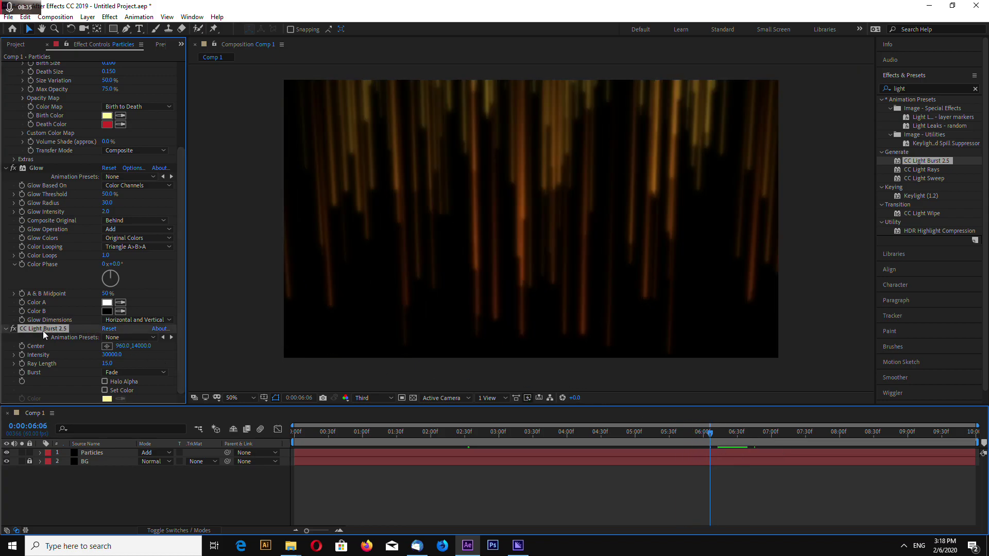
{"action": "left_click", "coordinate": [484, 369]}
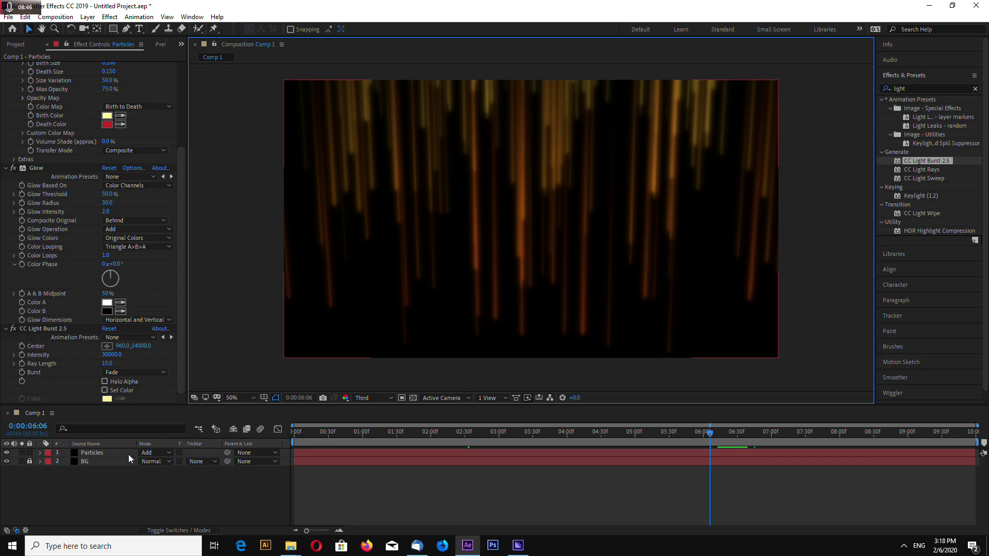
{"action": "left_click", "coordinate": [91, 453]}
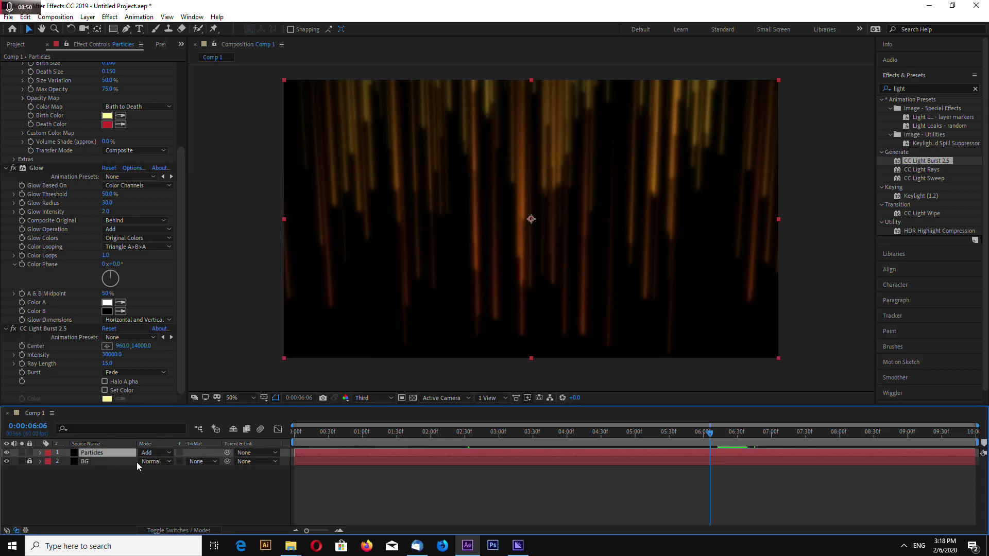
Duplicate Particles with Ctrl+D, delete CC Light Burst 2.5 from the top copy, and preview.
{"action": "key", "text": "ctrl+d"}
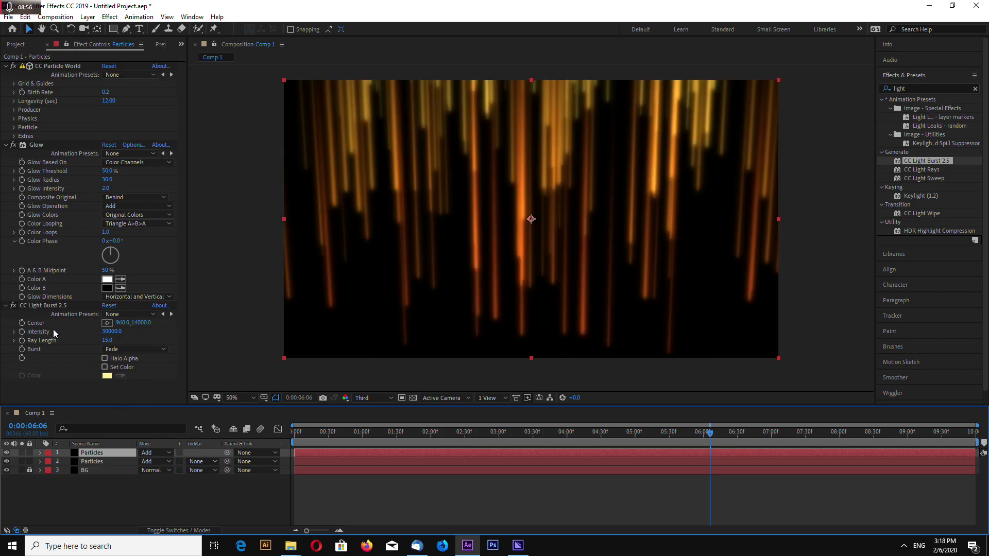
{"action": "left_click", "coordinate": [43, 305]}
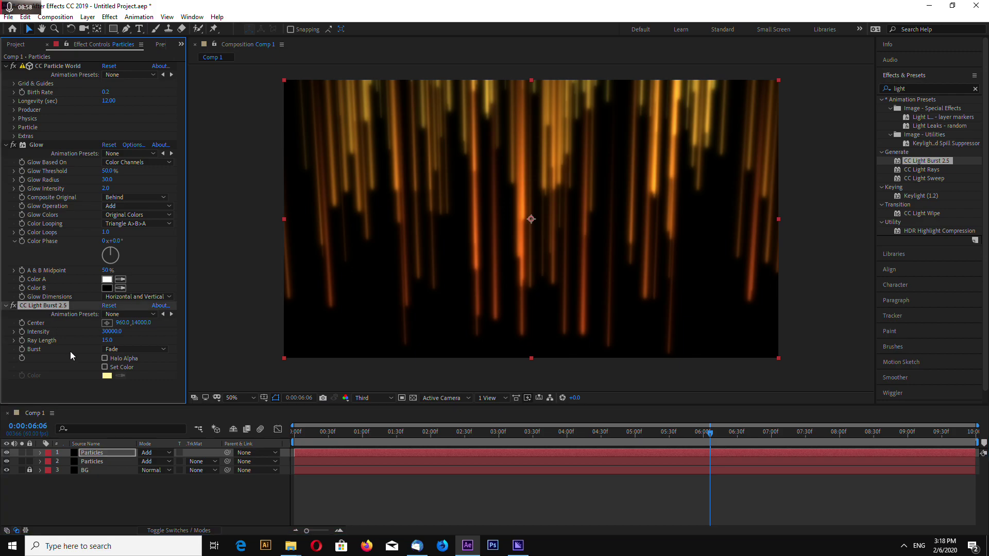
{"action": "key", "text": "Delete"}
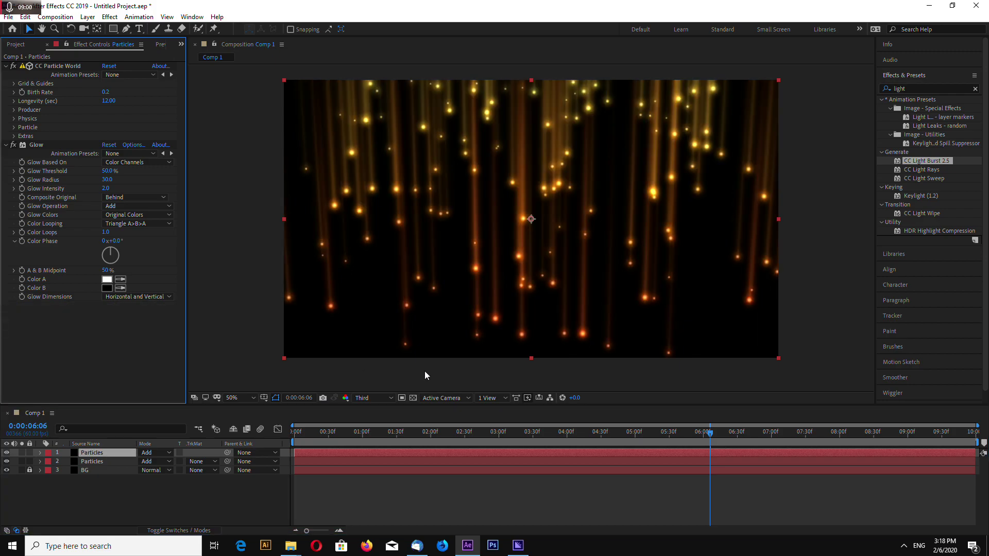
{"action": "left_click_drag", "start_coordinate": [710, 435], "coordinate": [561, 439]}
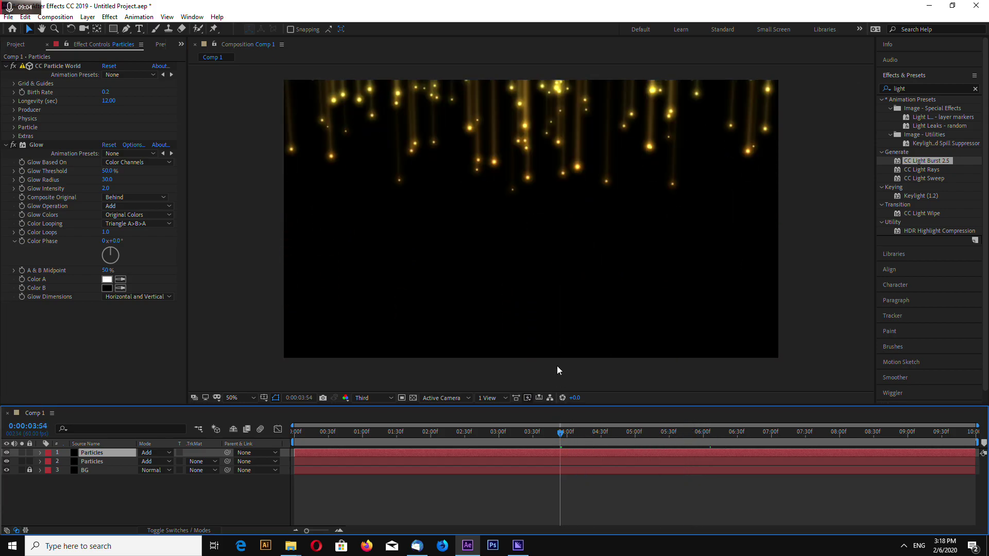
{"action": "key", "text": "space"}
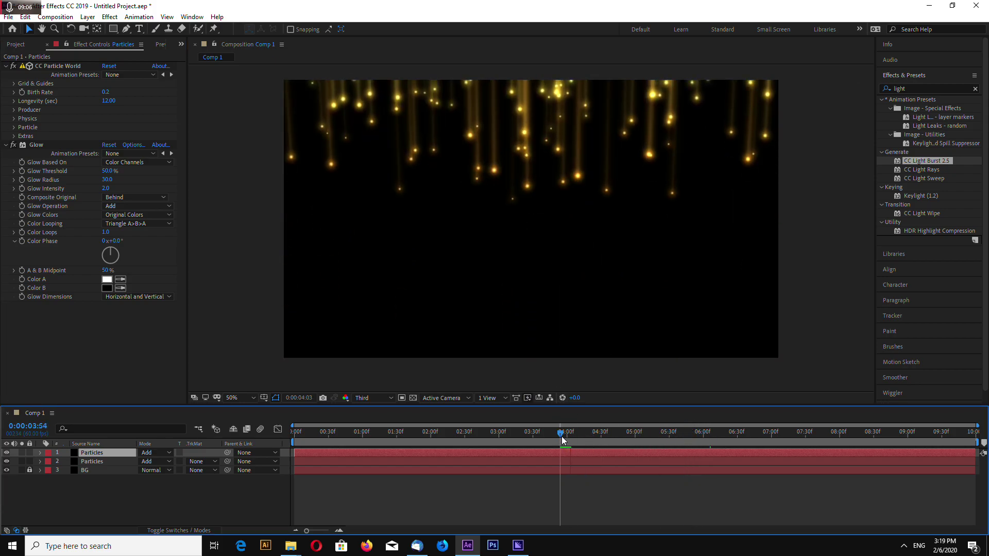